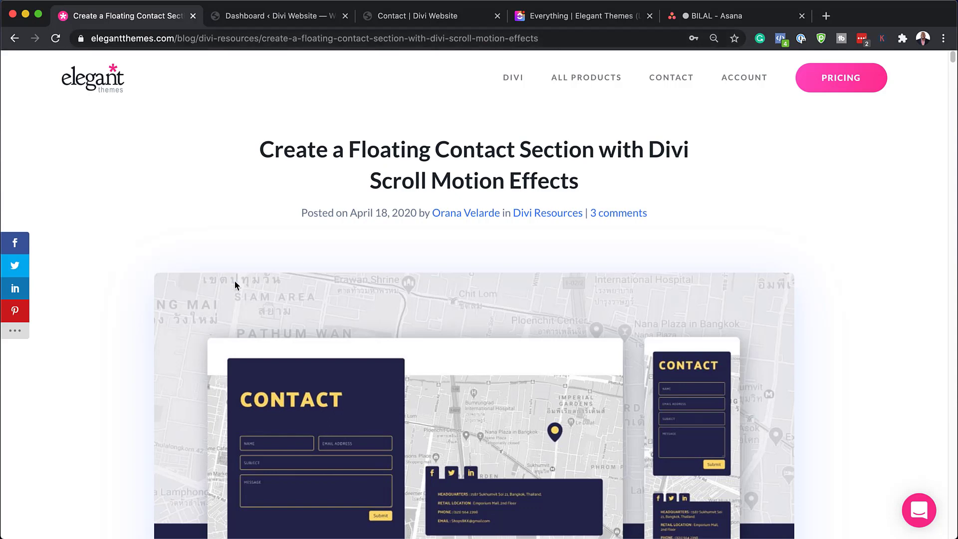
Step: Download the free floating contact section layout files from the Elegant Themes blog post
scroll(185, 302, "down", 6)
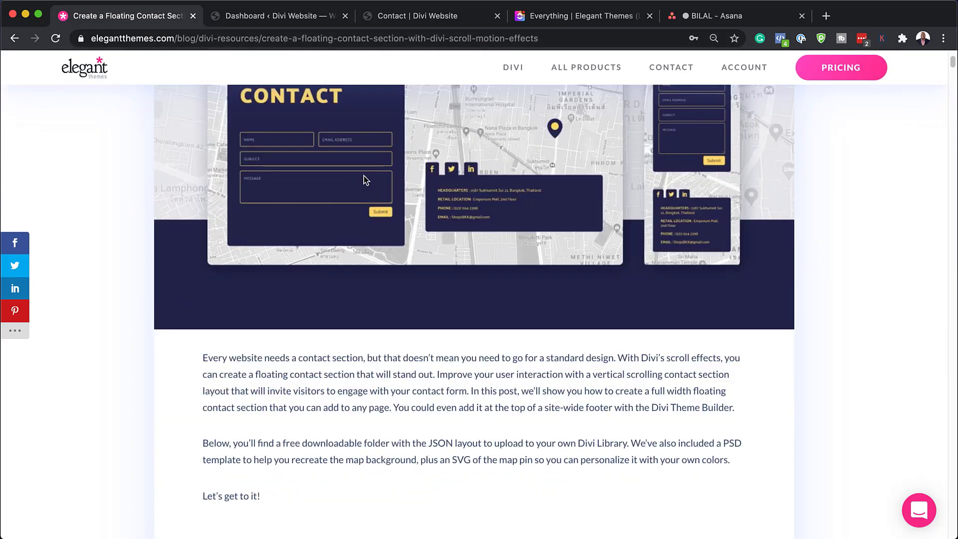
scroll(225, 316, "down", 3)
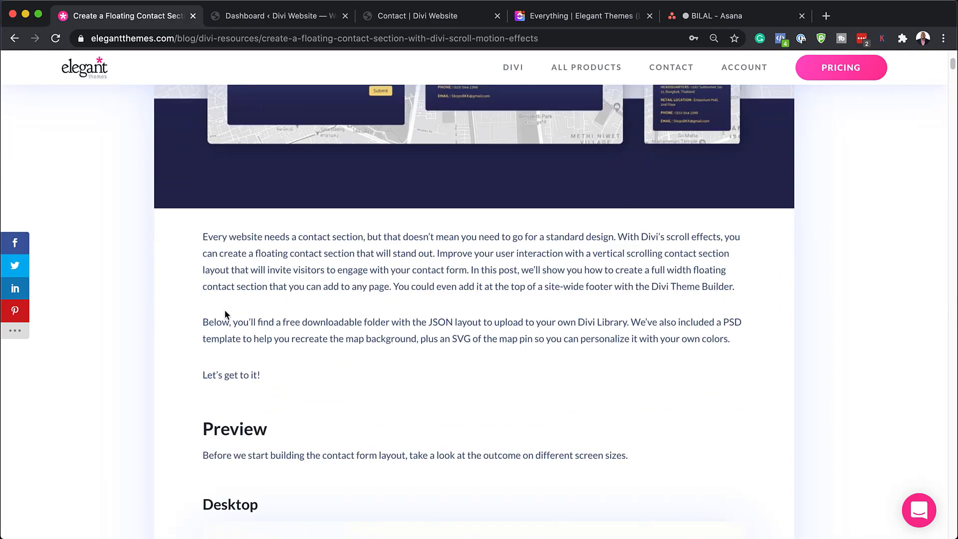
scroll(225, 314, "down", 2)
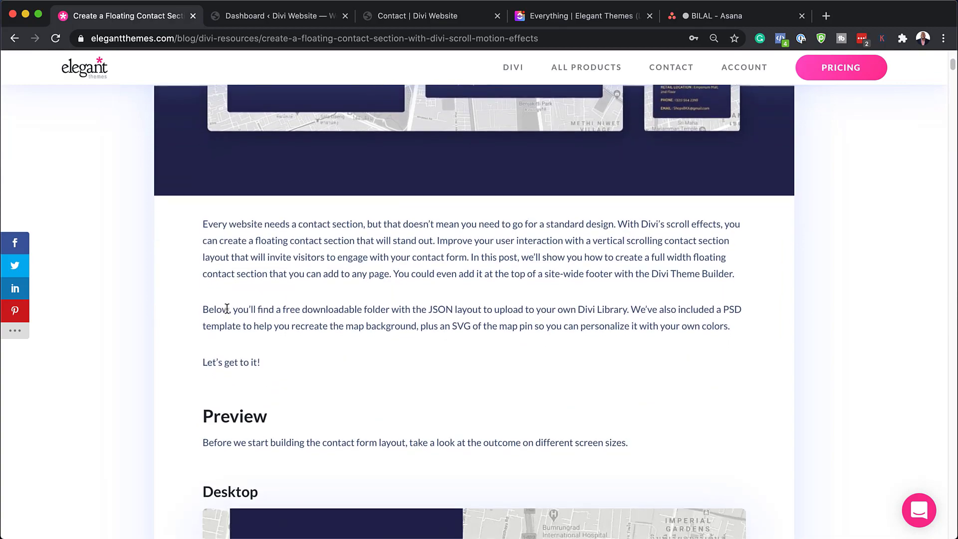
scroll(227, 309, "down", 20)
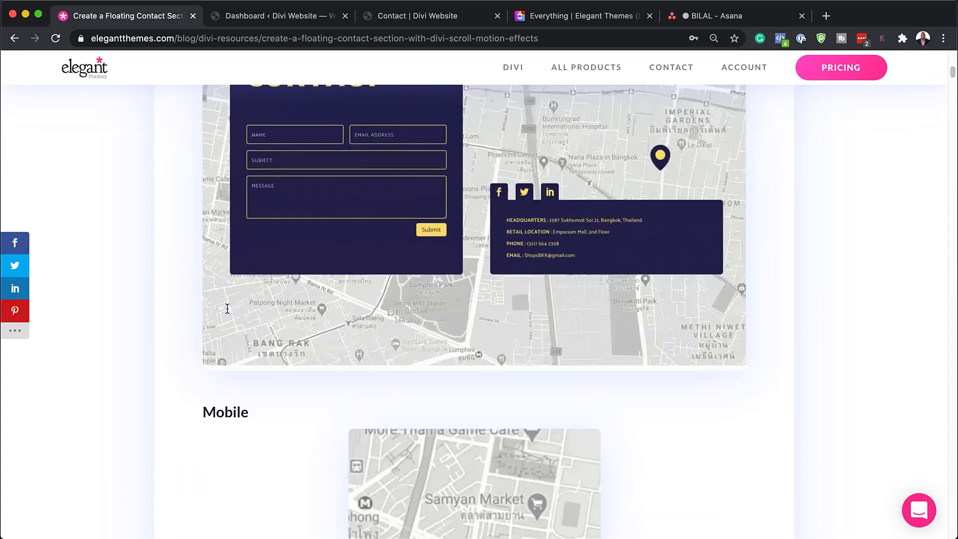
scroll(227, 309, "down", 3)
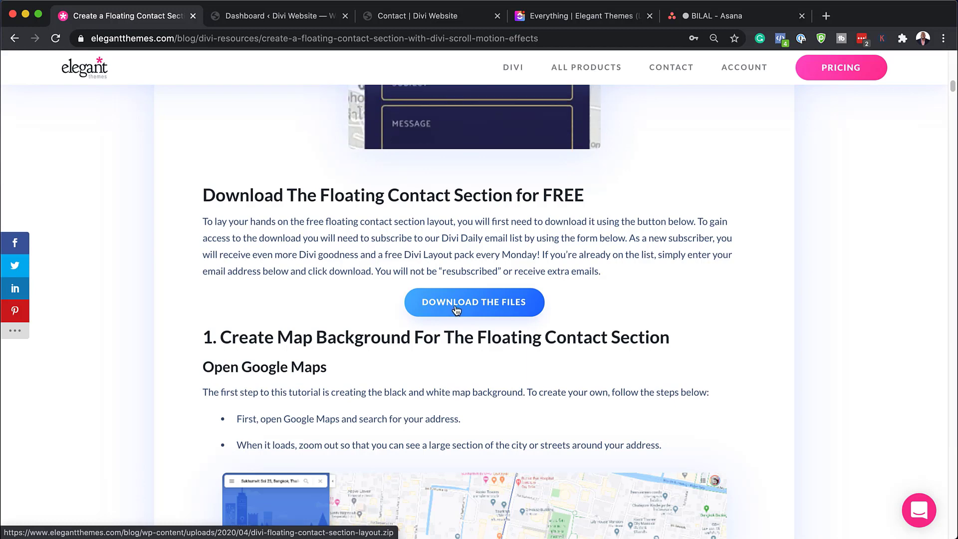
left_click(490, 305)
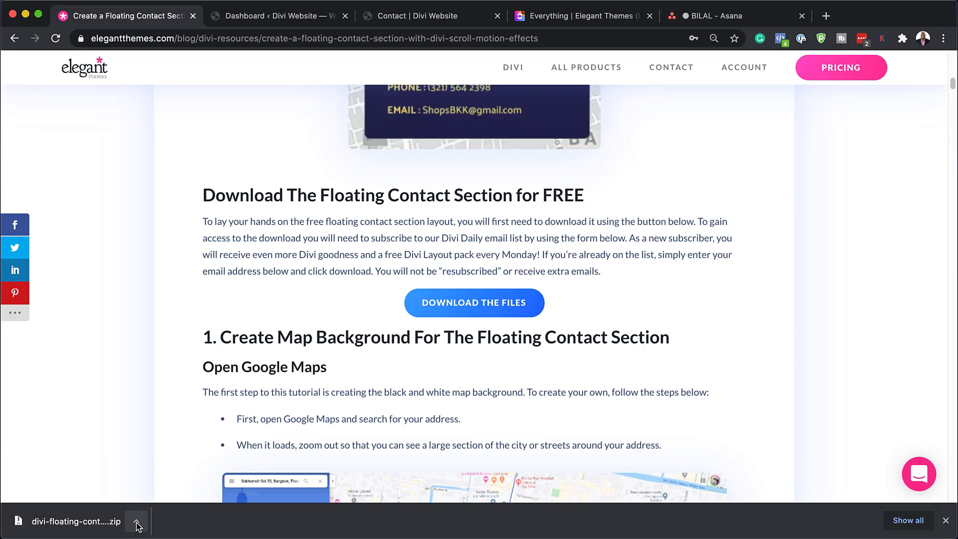
Step: Show the downloaded zip in Finder, extract it and open the divi-floating-contact-section-layout 2 folder
left_click(137, 525)
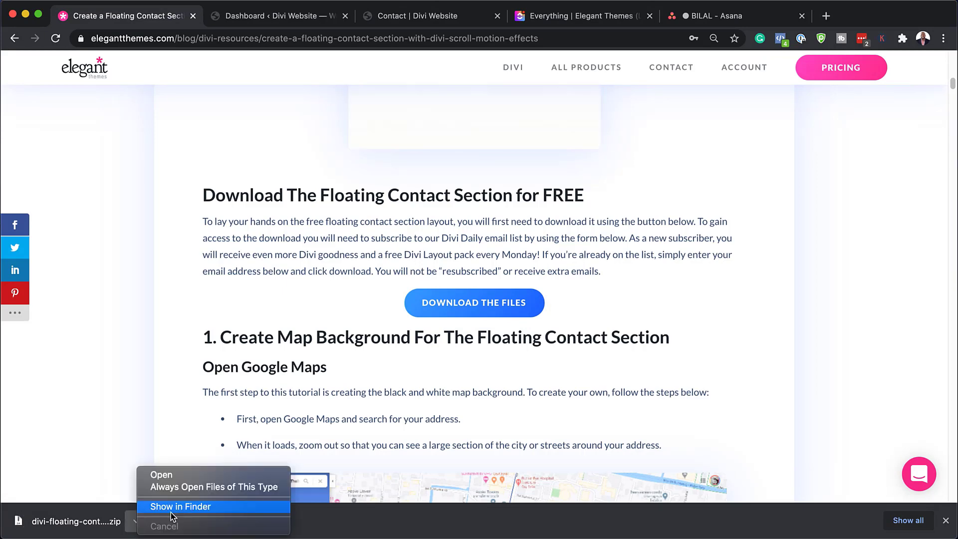
left_click(173, 505)
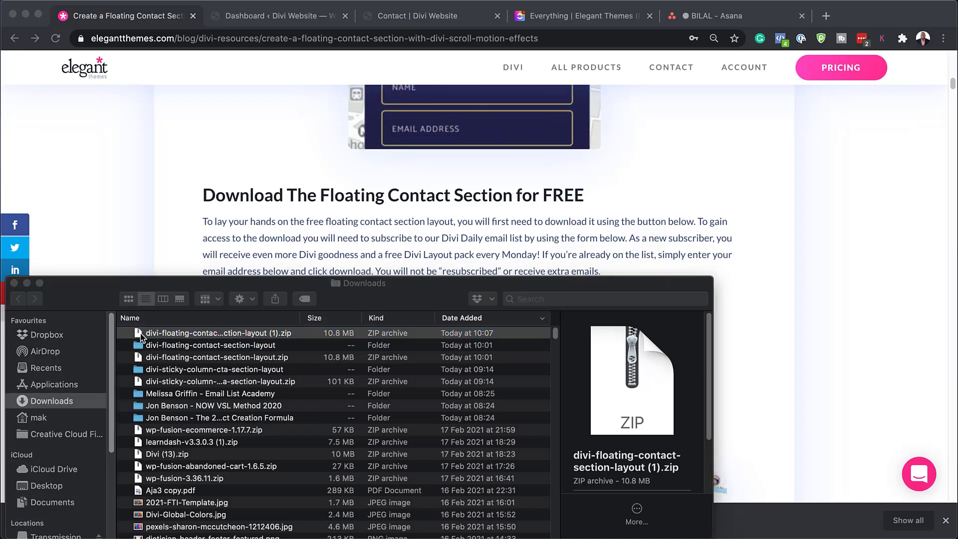
double_click(143, 334)
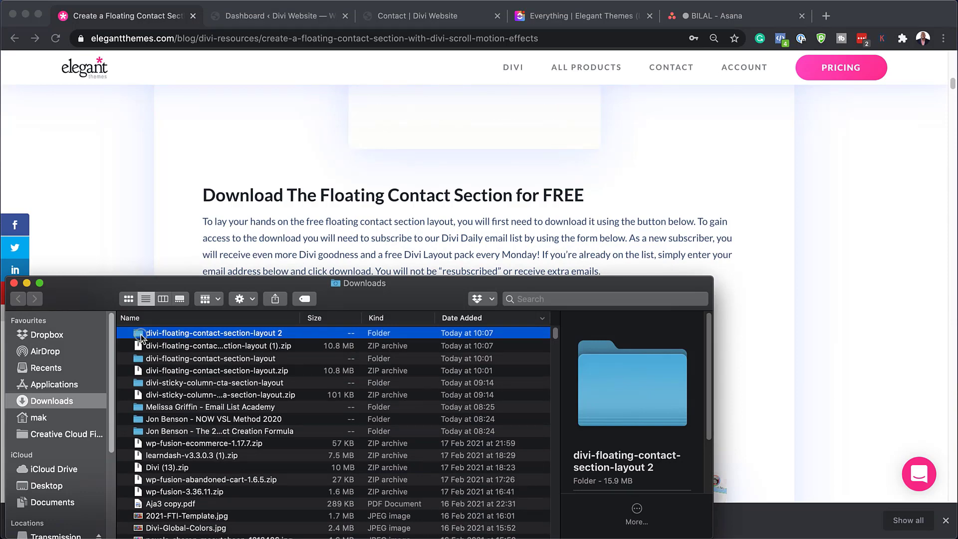
double_click(141, 335)
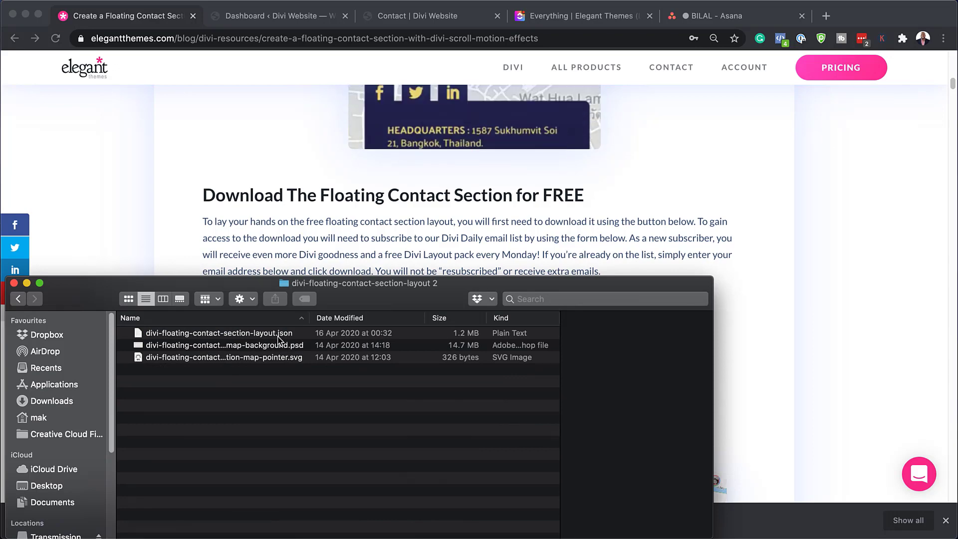
left_click_drag(385, 294, 1, 421)
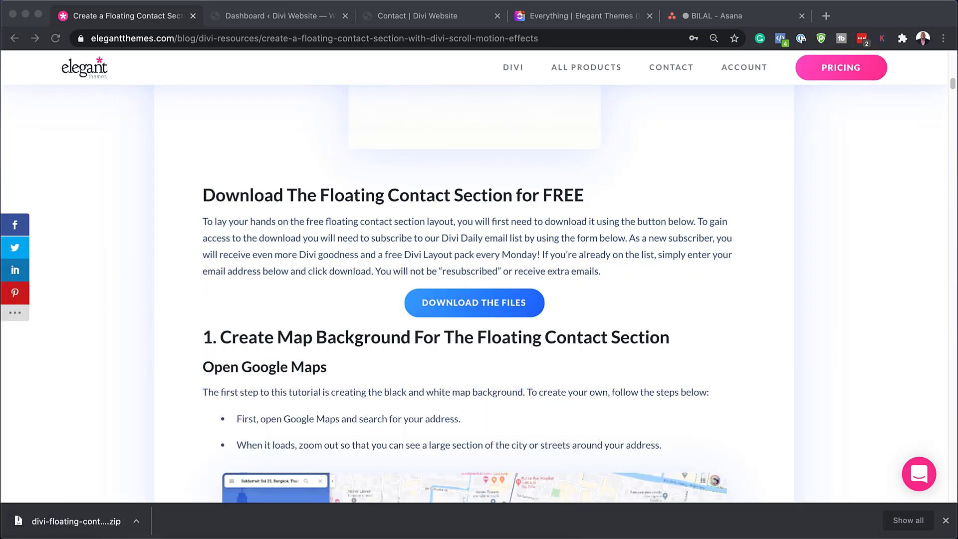
Step: Switch to the WordPress dashboard, dismiss the downloads bar and open the Divi Library
left_click(271, 21)
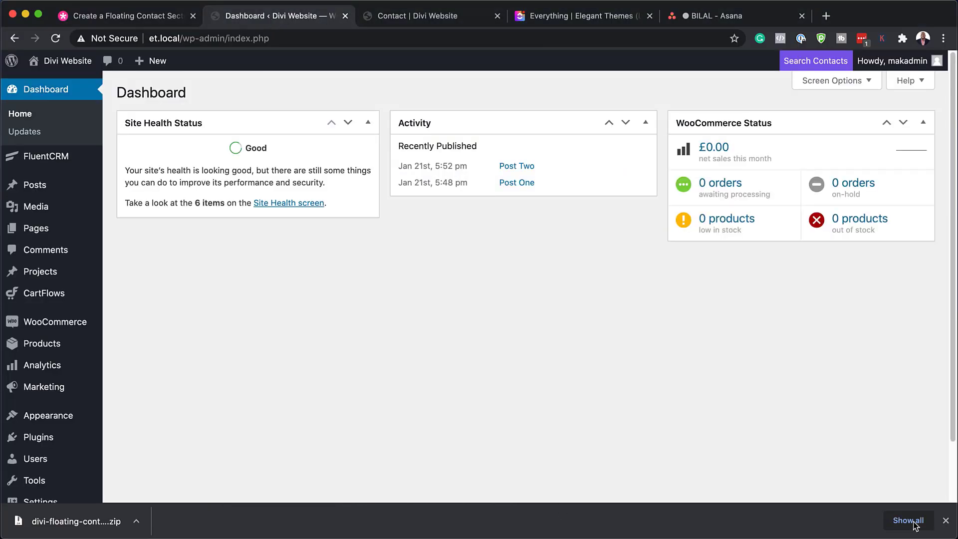
left_click(945, 522)
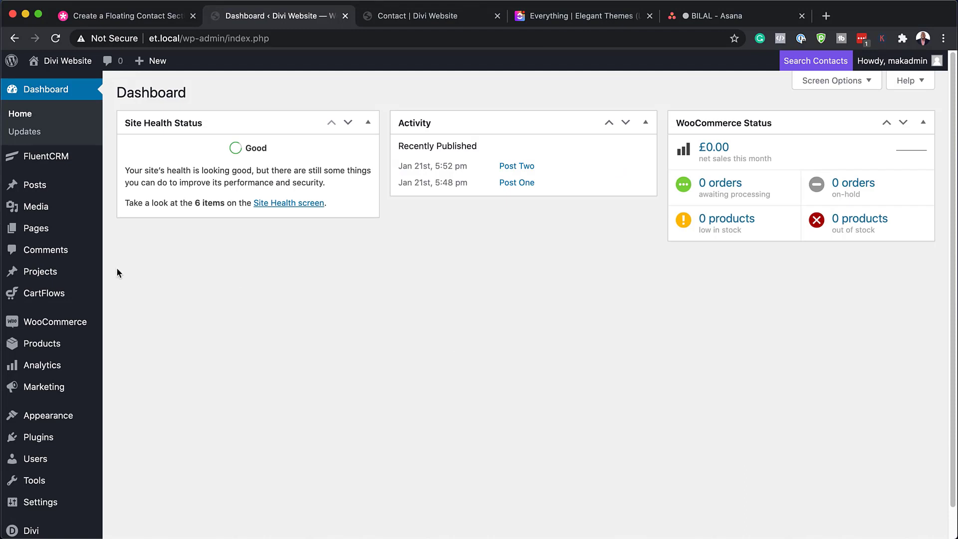
mouse_move(64, 331)
scroll(64, 331, "down", 1)
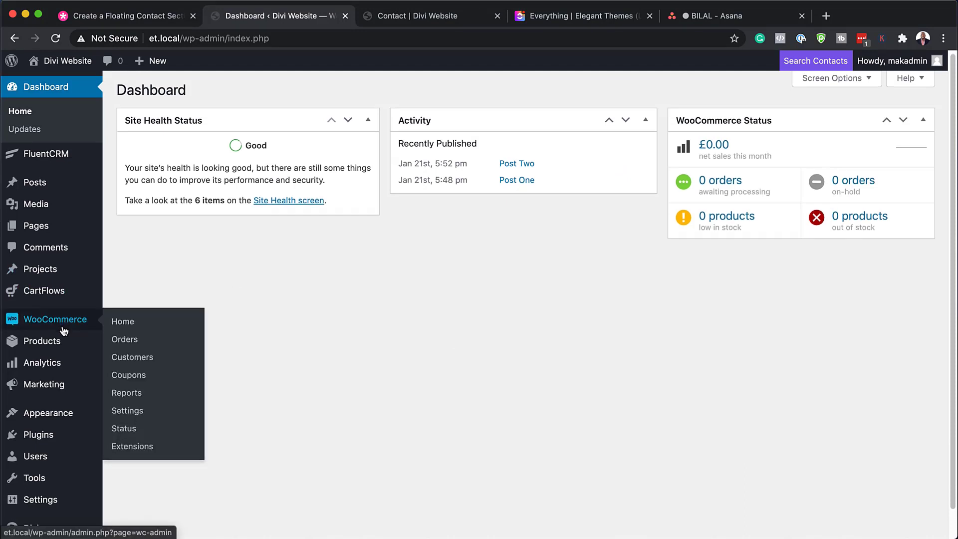
scroll(64, 331, "down", 1)
mouse_move(65, 504)
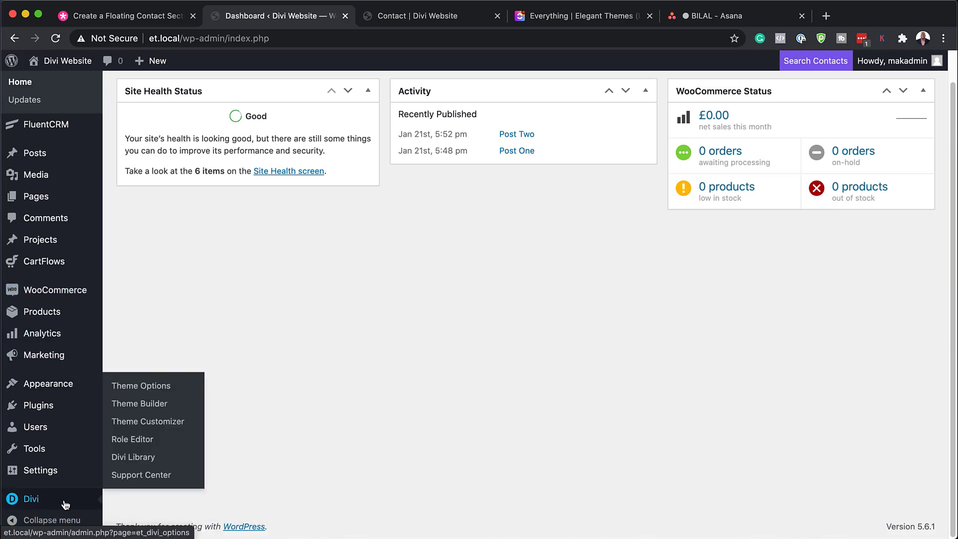
left_click(142, 464)
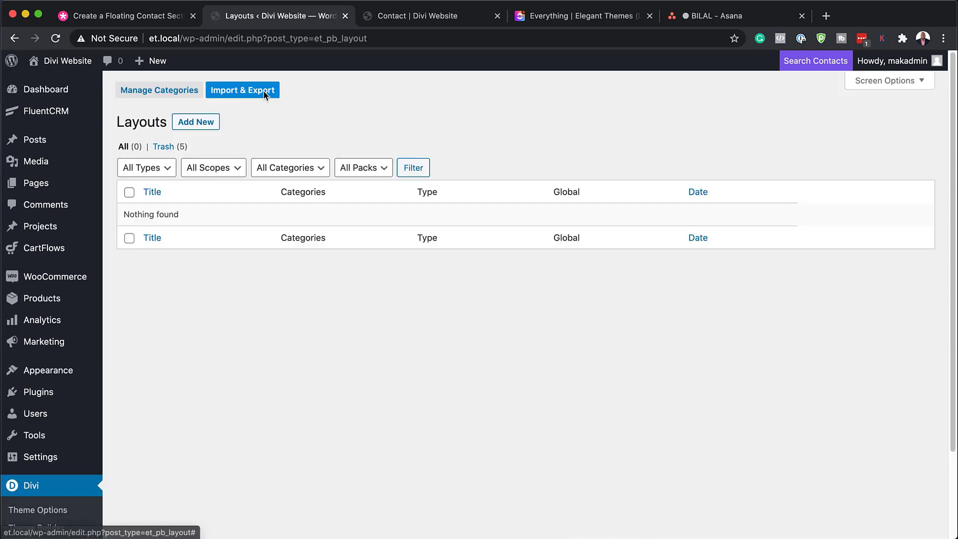
Step: Import divi-floating-contact-section-layout.json into the Divi Library without importing presets
left_click(264, 93)
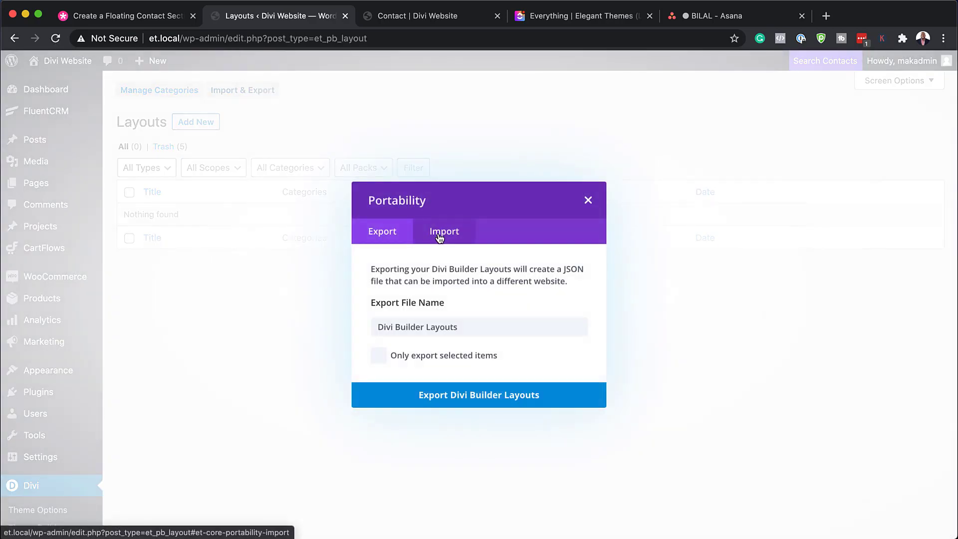
left_click(440, 237)
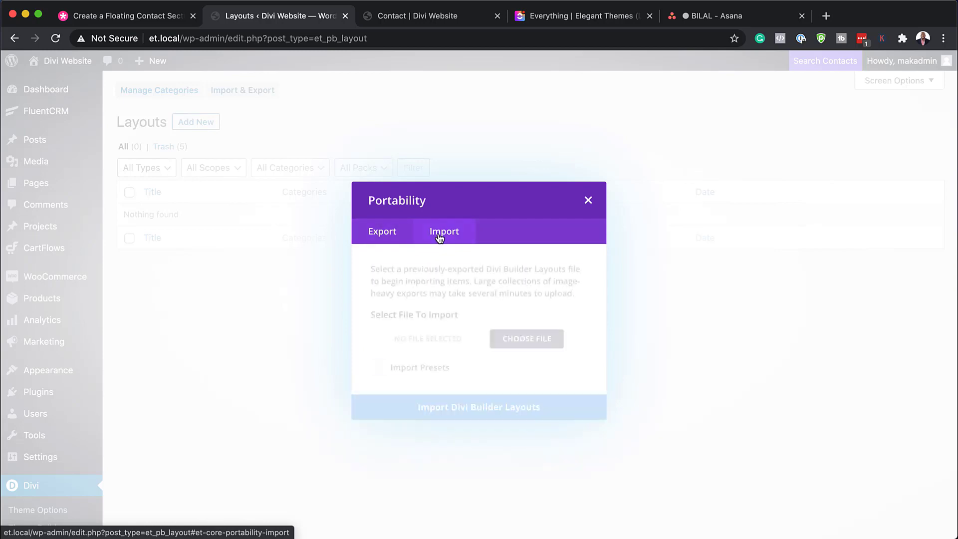
left_click(526, 339)
left_click_drag(265, 378, 452, 462)
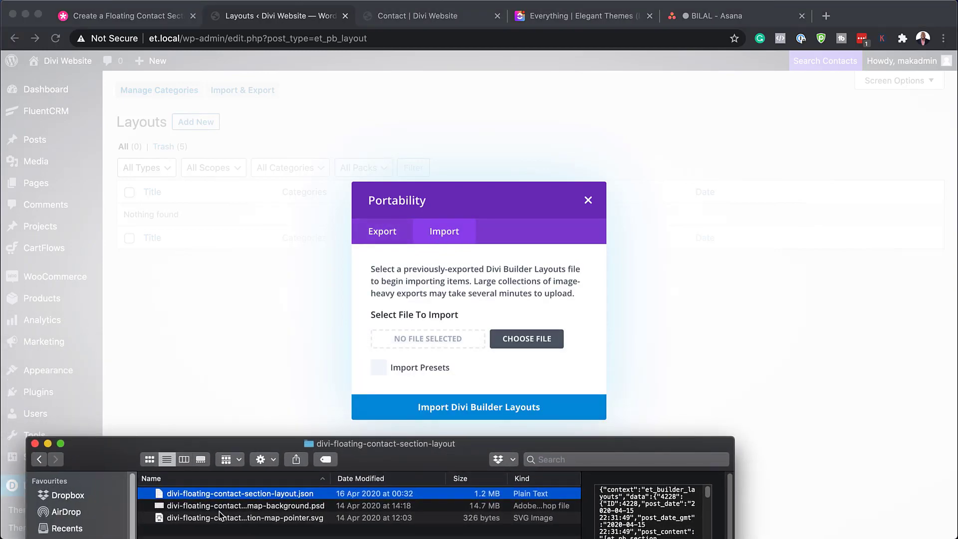
left_click_drag(160, 497, 420, 349)
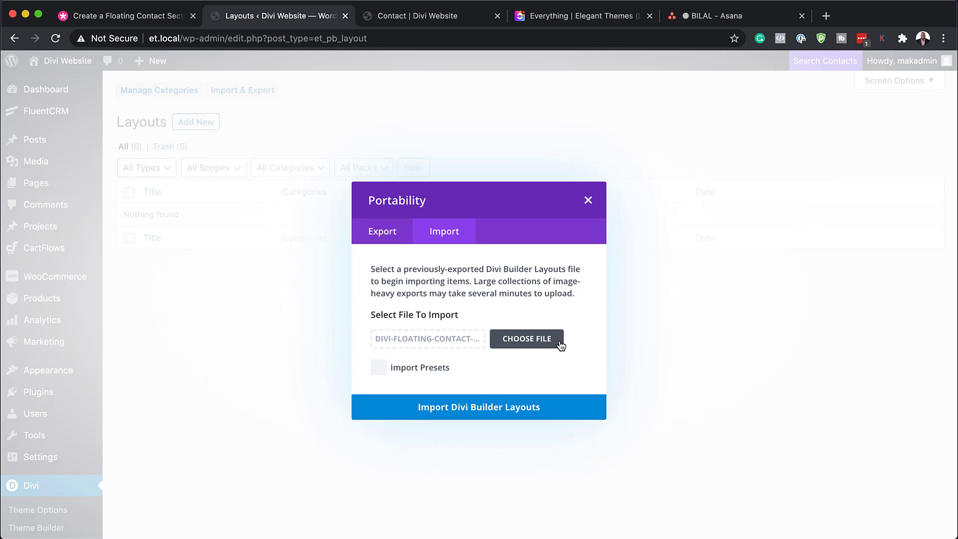
left_click(481, 410)
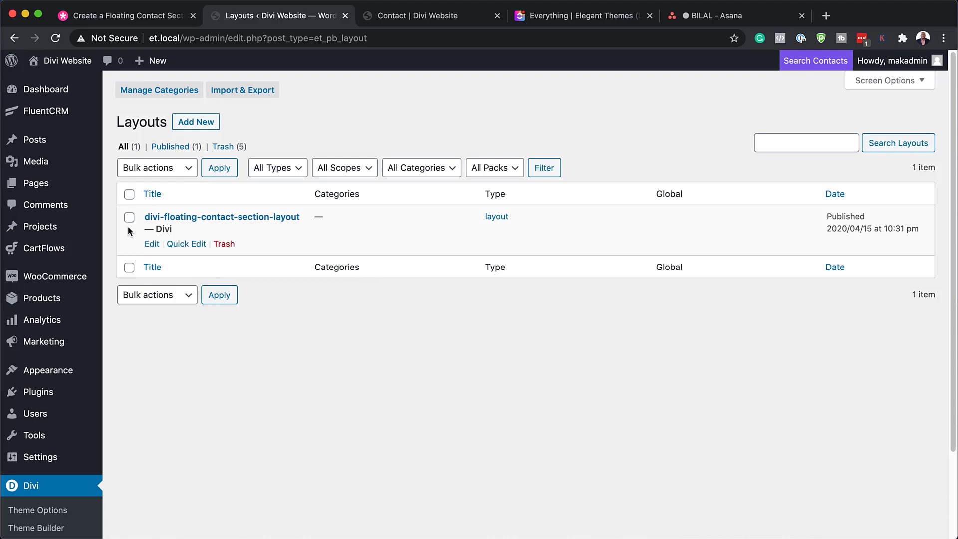
Step: Create a page titled "New Contact" and start building it from scratch with the Divi Builder
mouse_move(62, 188)
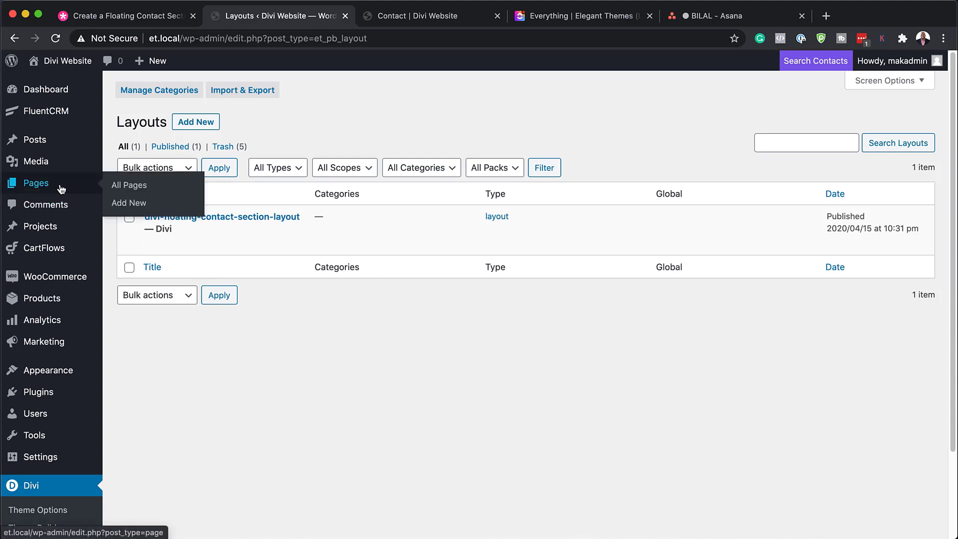
left_click(133, 204)
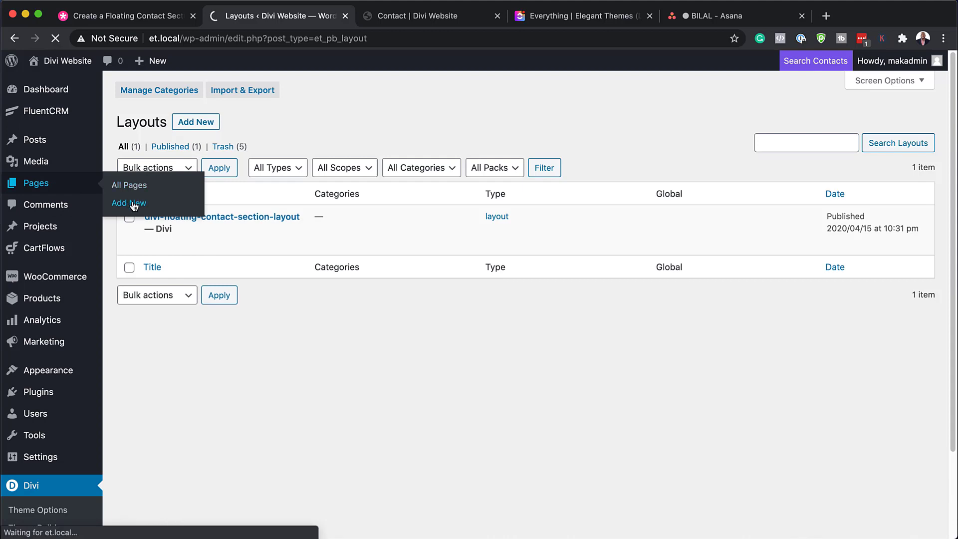
type("Ne")
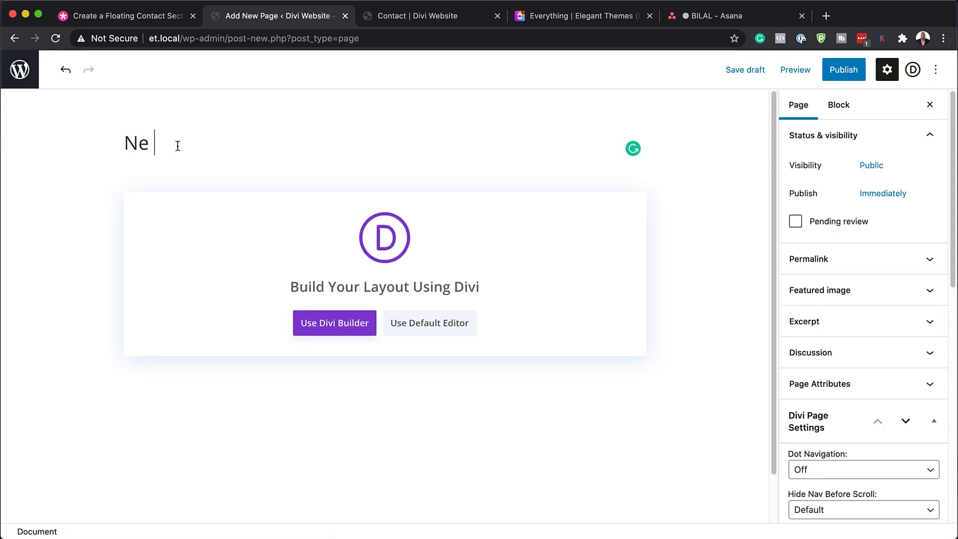
type(" w Contact")
left_click(348, 329)
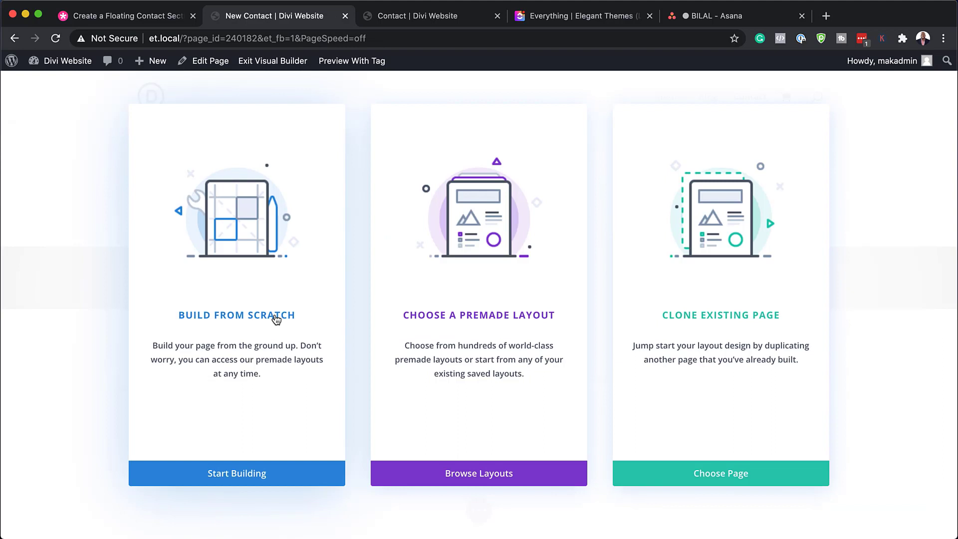
left_click(276, 319)
left_click(585, 213)
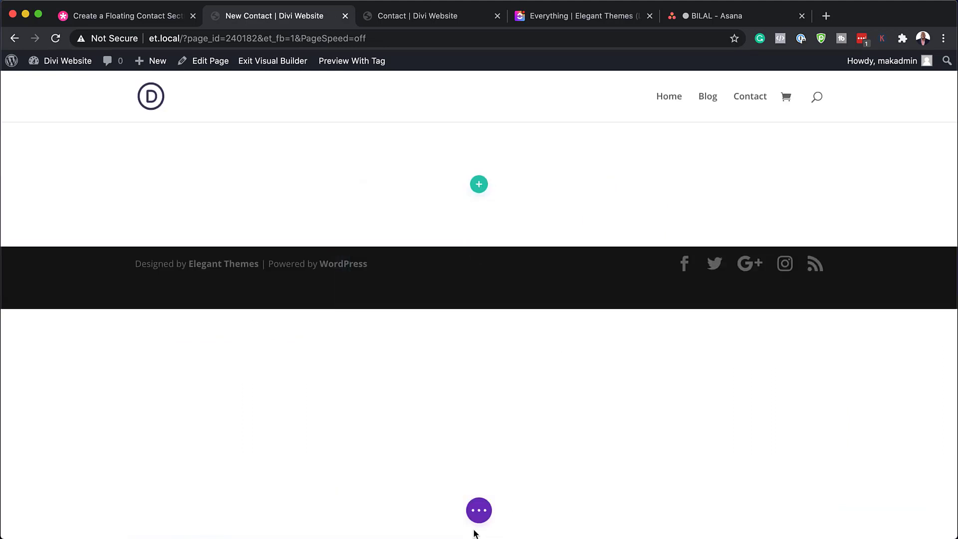
Step: Load the saved divi-floating-contact-section-layout from the library into the page
left_click(482, 512)
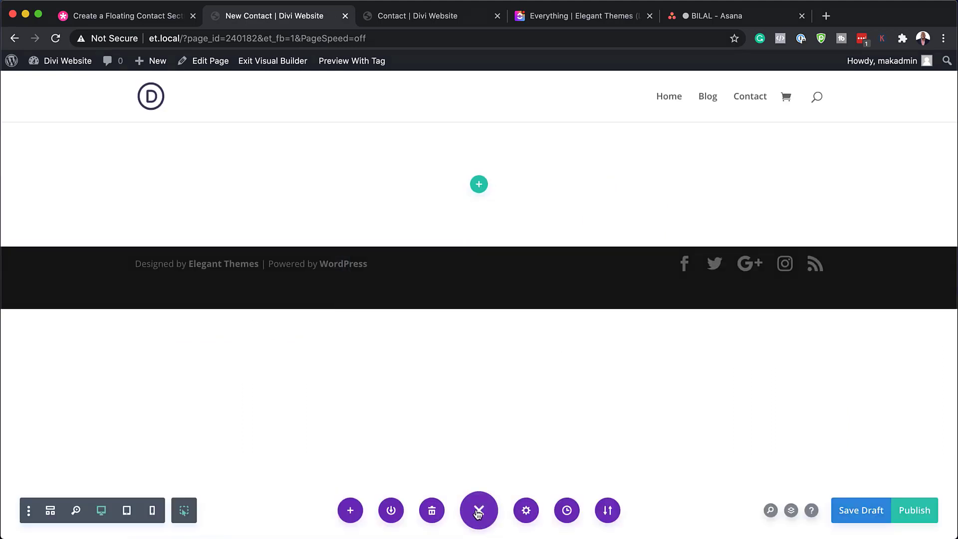
left_click(351, 511)
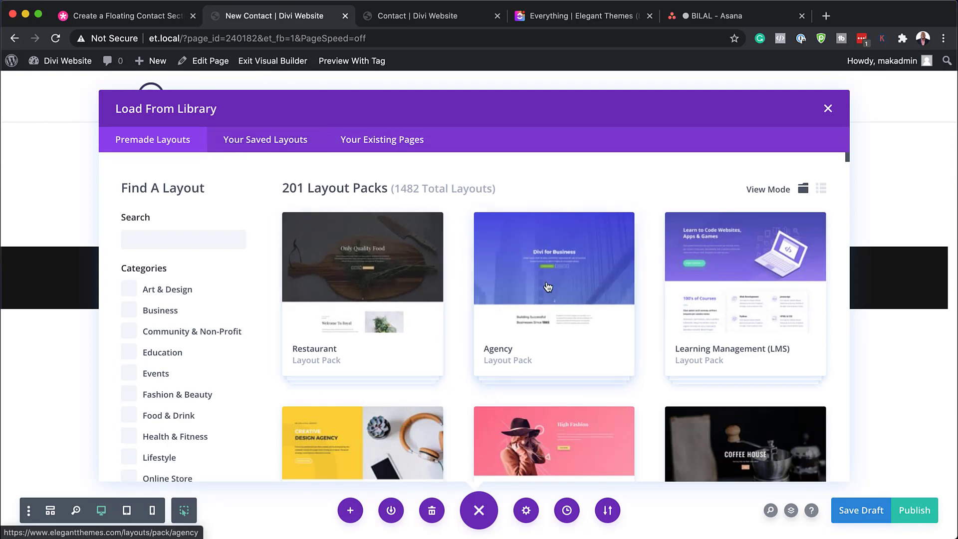
left_click(268, 143)
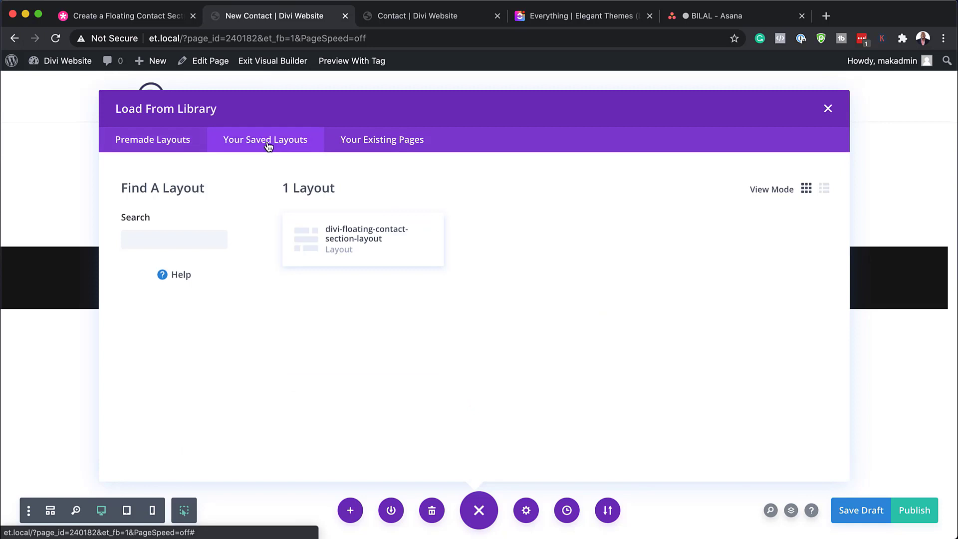
left_click(377, 243)
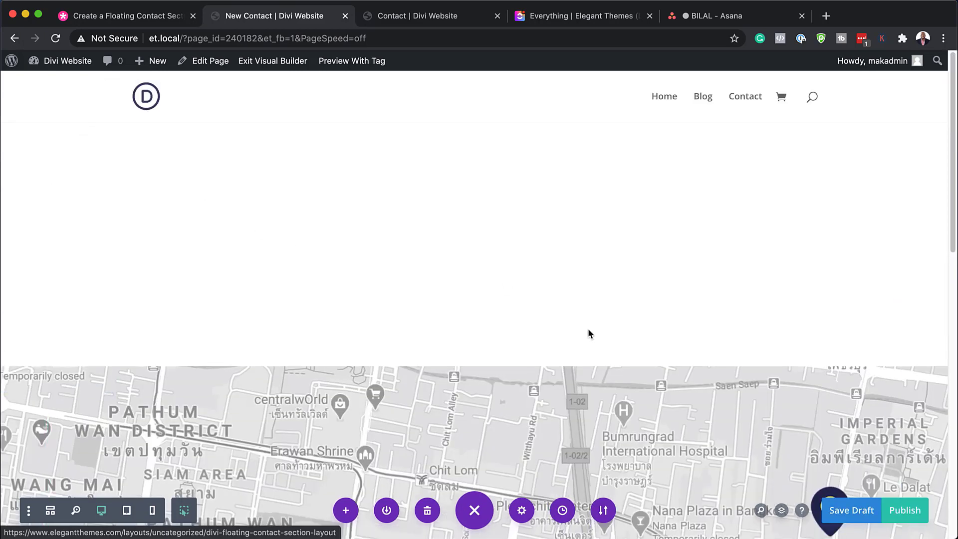
Step: Look over the loaded contact layout and open the section's background image settings
scroll(588, 330, "down", 5)
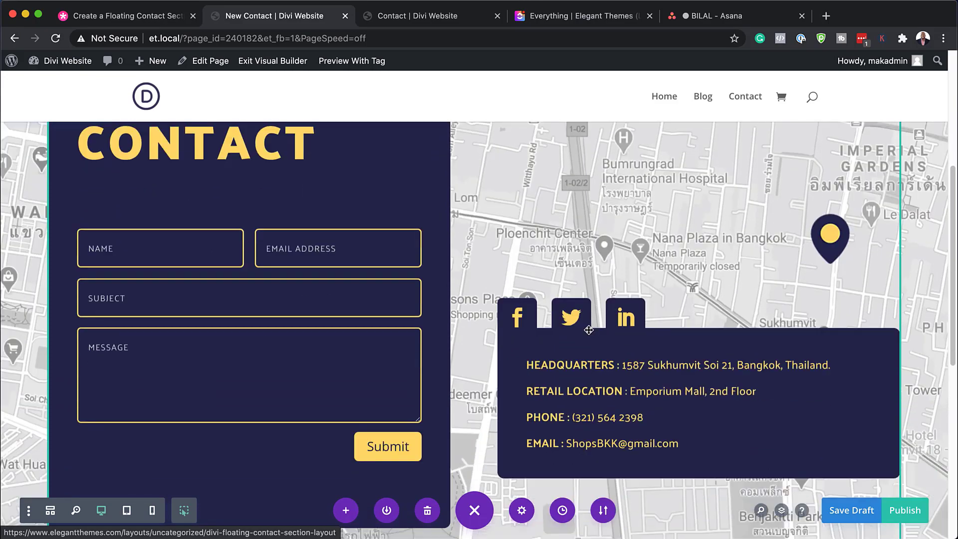
scroll(589, 330, "down", 6)
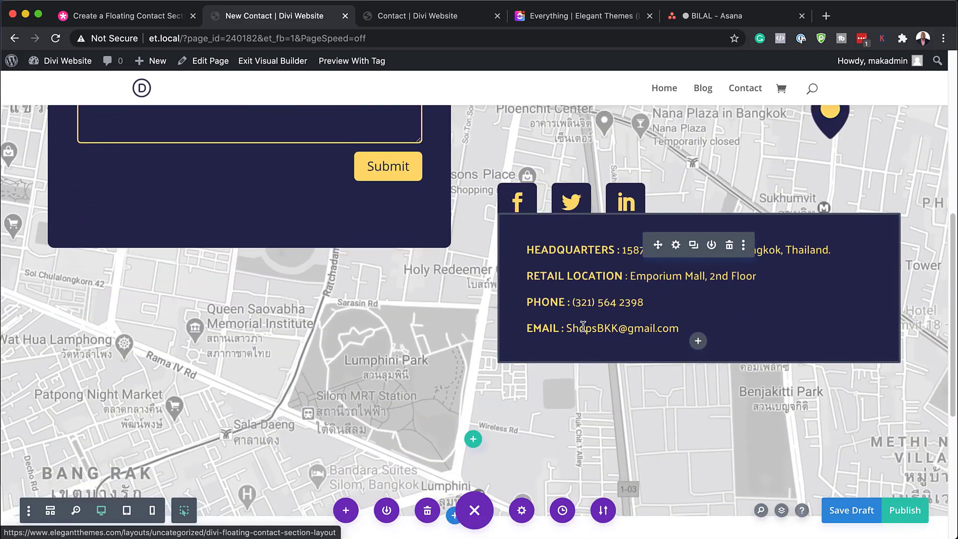
scroll(407, 400, "up", 7)
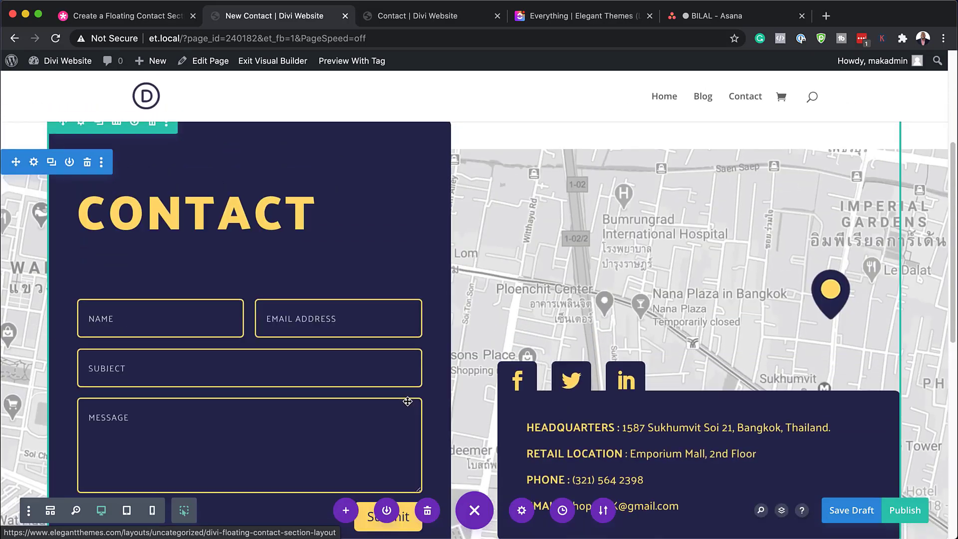
scroll(408, 401, "up", 1)
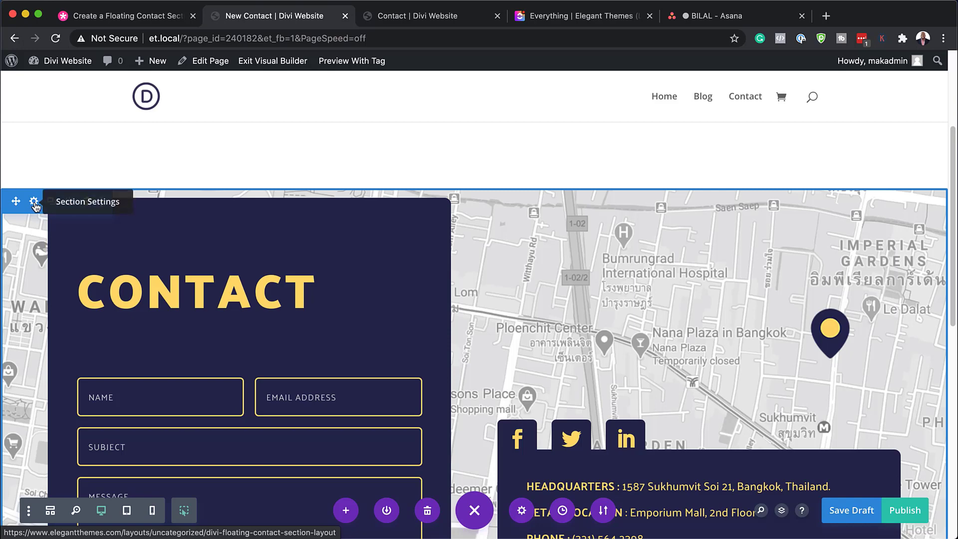
left_click(34, 202)
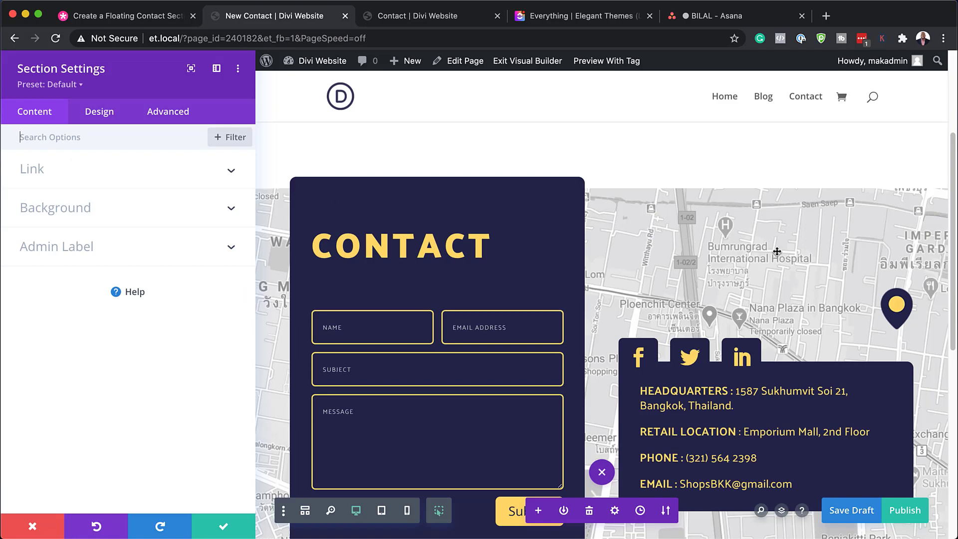
left_click(118, 214)
left_click(154, 233)
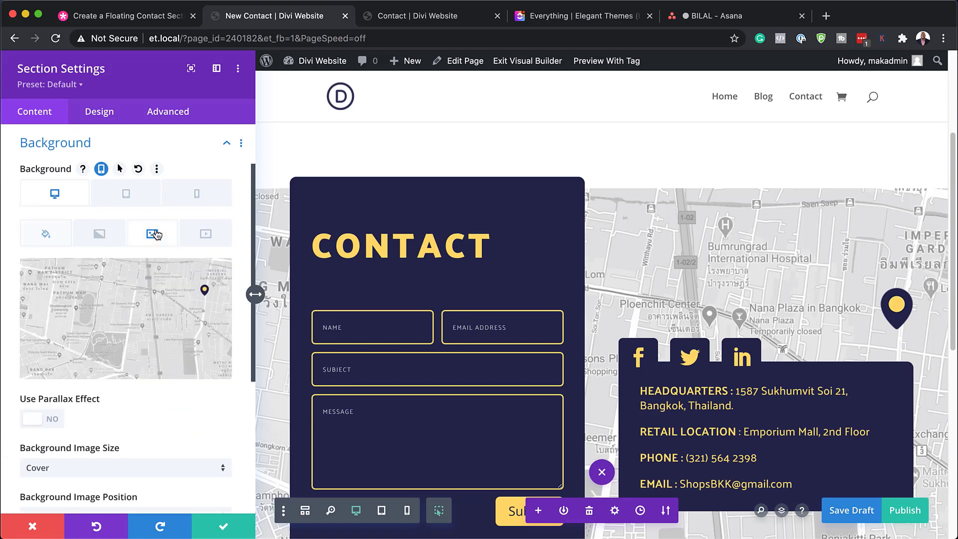
mouse_move(138, 302)
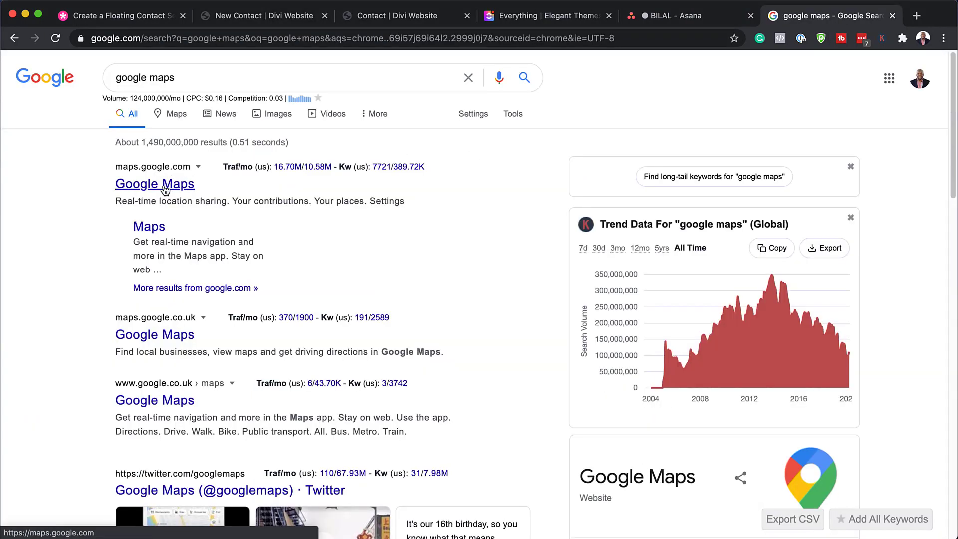
Step: Open Google Maps from the search results, frame the map on Birmingham and capture a wide screenshot of the map area
left_click(165, 188)
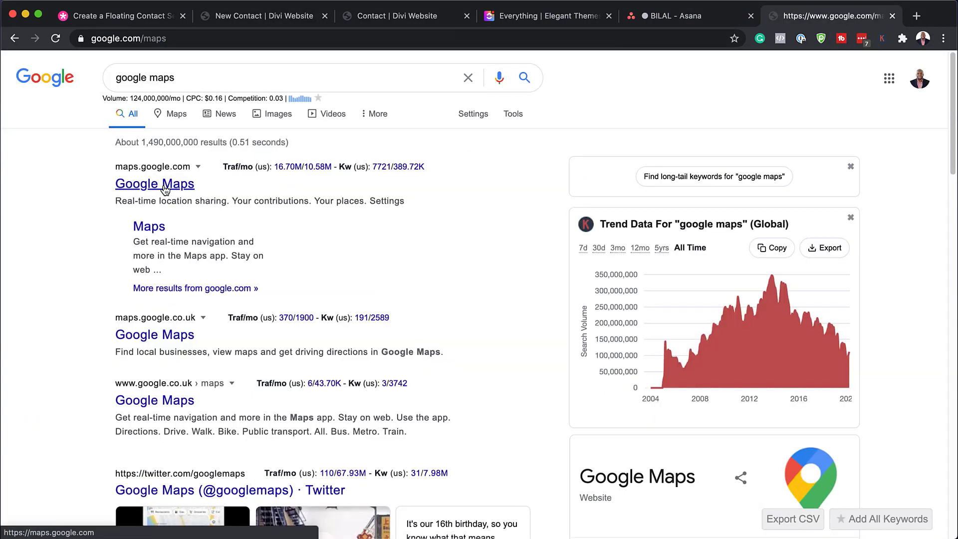
scroll(610, 314, "up", 5)
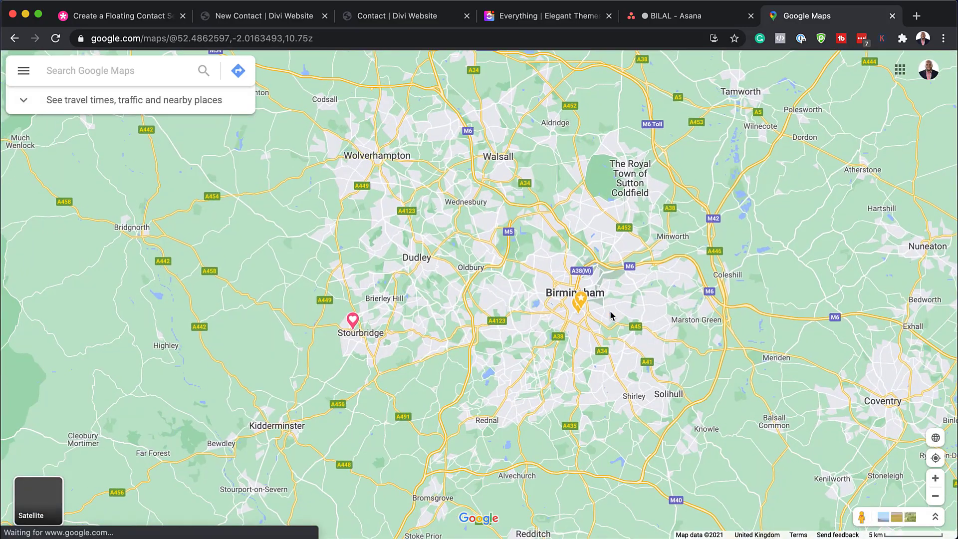
scroll(611, 314, "up", 2)
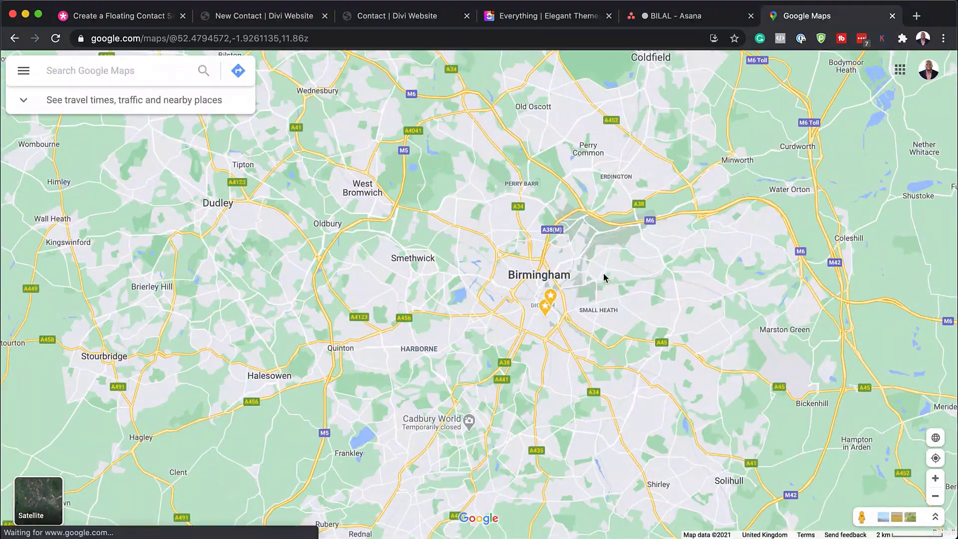
scroll(632, 303, "up", 2)
scroll(631, 304, "up", 4)
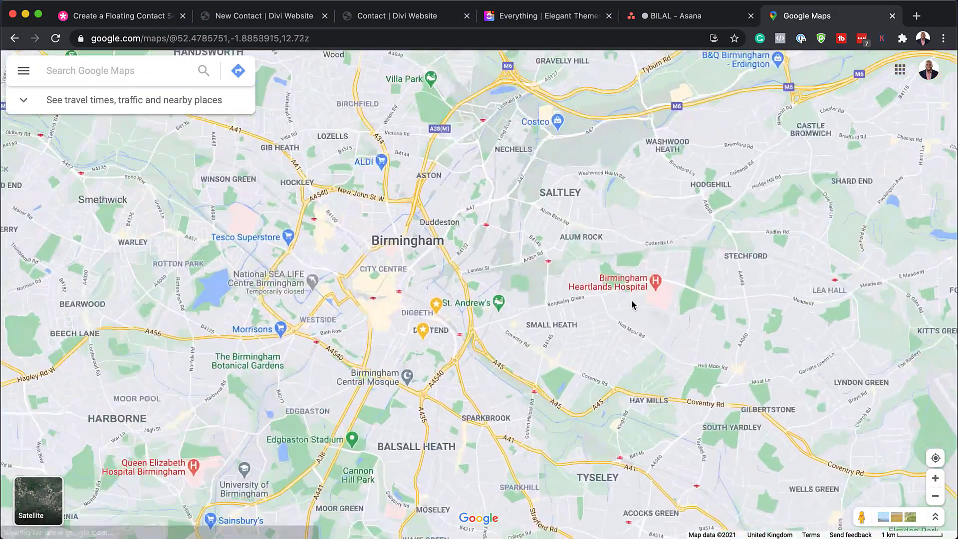
scroll(631, 305, "up", 2)
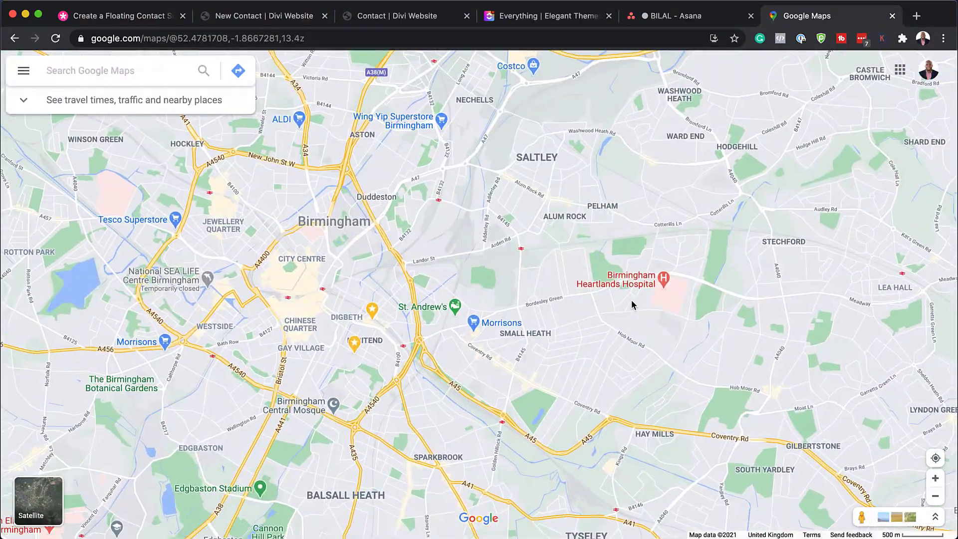
left_click_drag(537, 239, 567, 281)
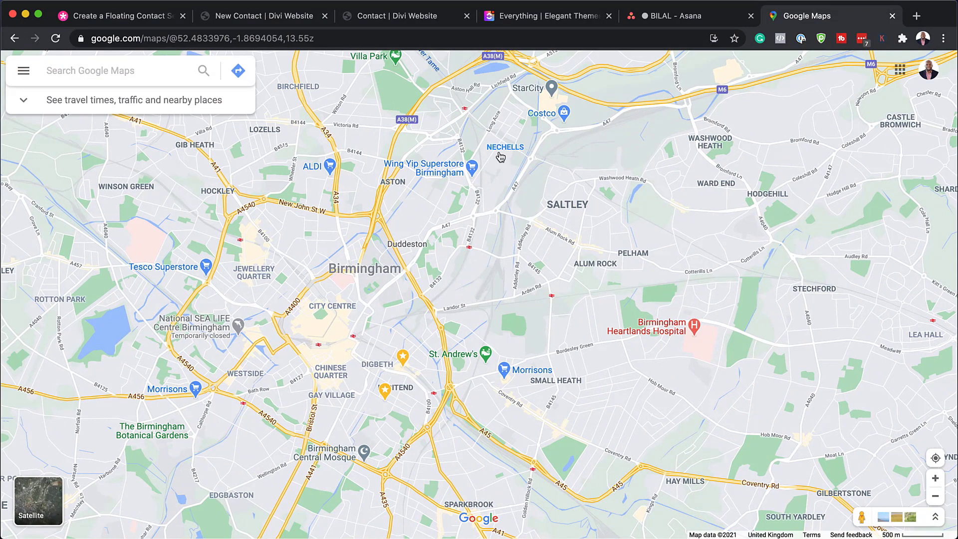
key("super+shift+4")
left_click_drag(9, 115, 923, 506)
Step: Return to the New Contact page and upload the map screenshot from the Desktop as the section's background image
left_click(239, 18)
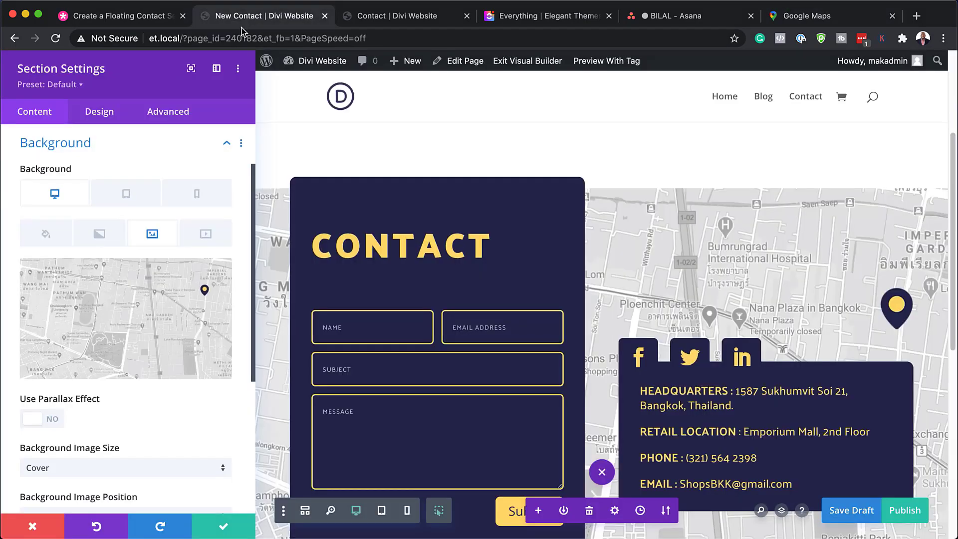
left_click(122, 314)
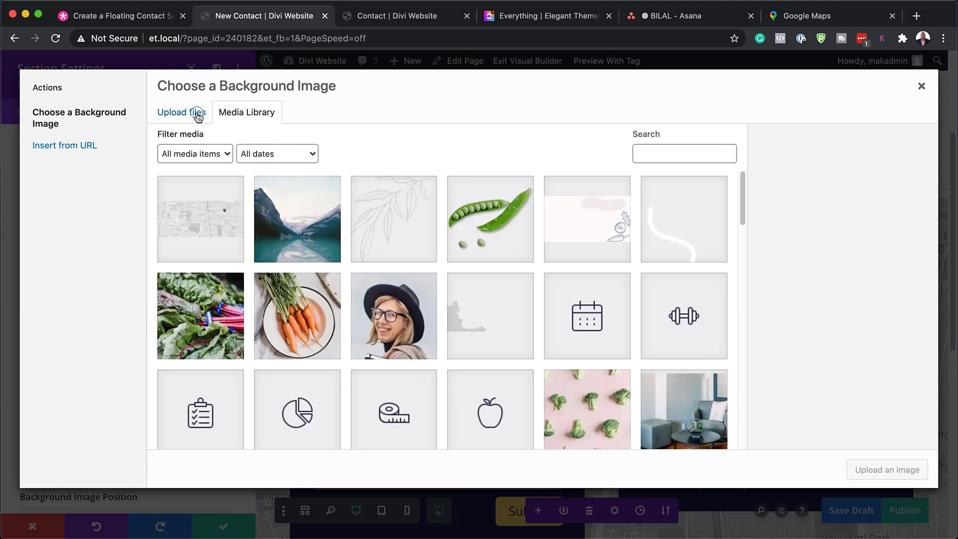
left_click(197, 113)
left_click(548, 298)
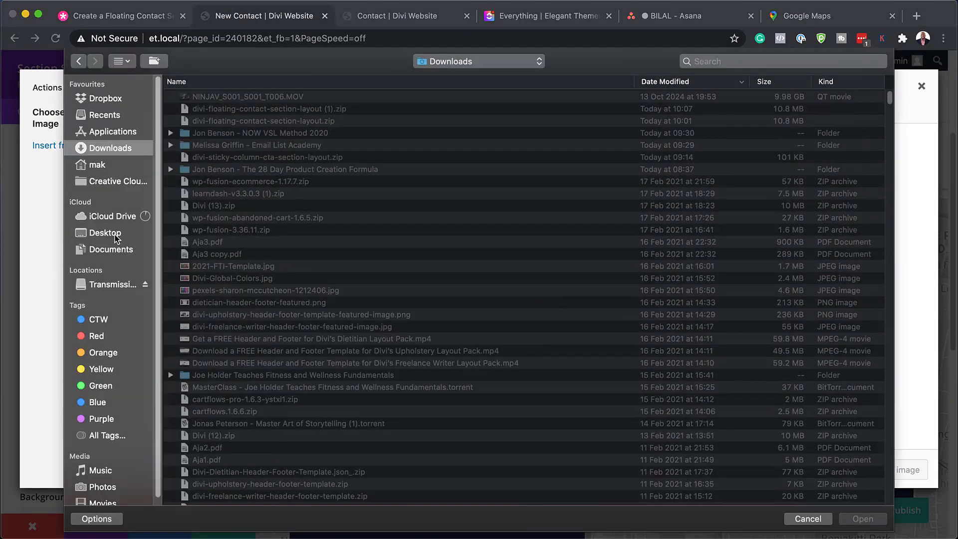
left_click(104, 232)
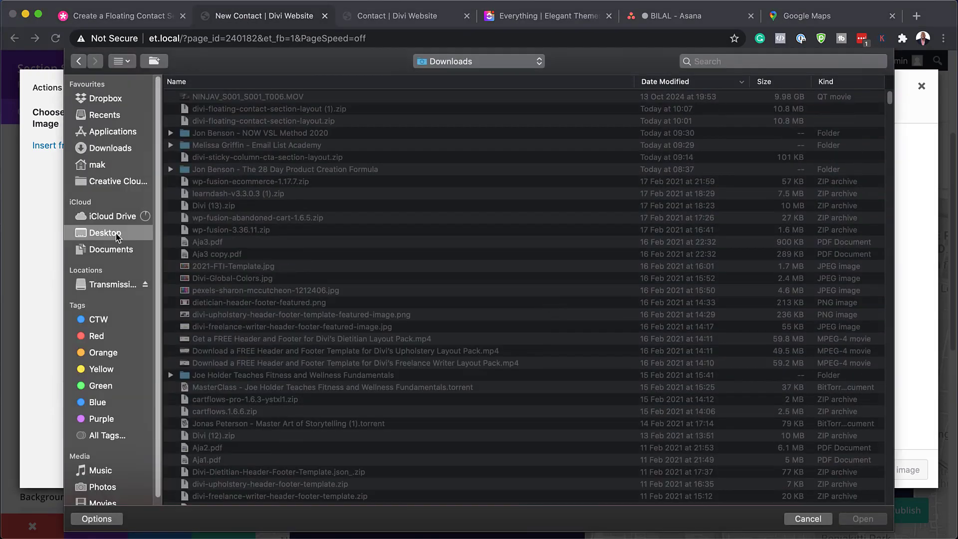
double_click(243, 98)
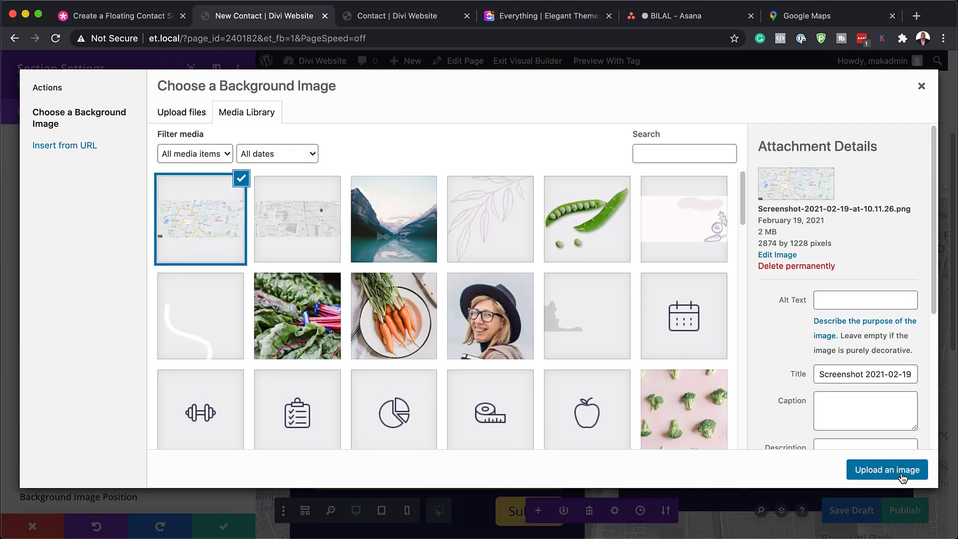
left_click(903, 477)
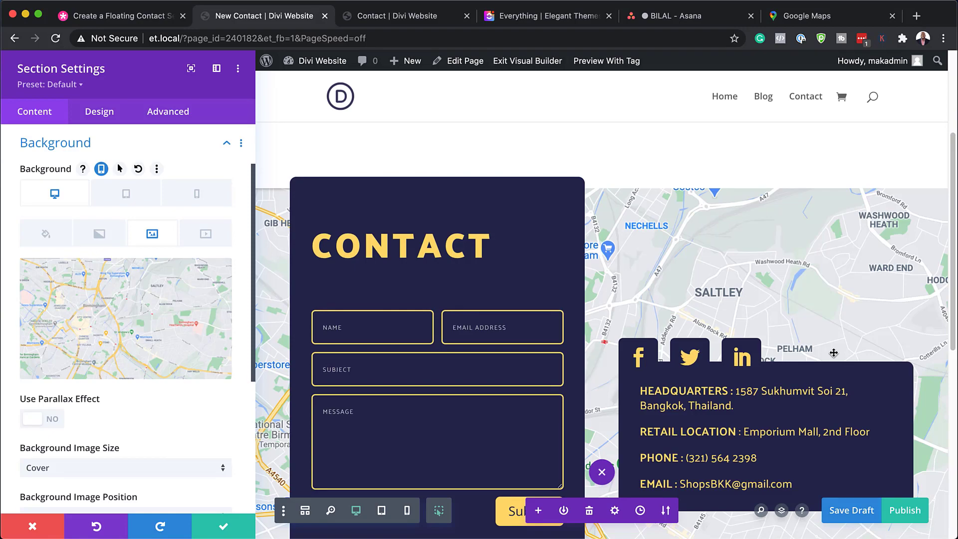
Step: Review the section with its new map background and the background image options, and save the section settings
scroll(782, 302, "down", 10)
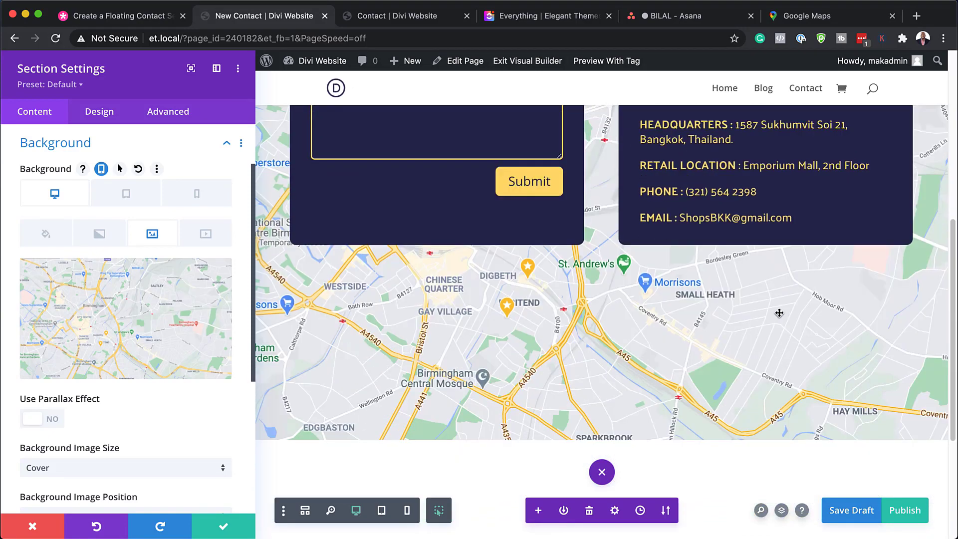
scroll(779, 313, "up", 2)
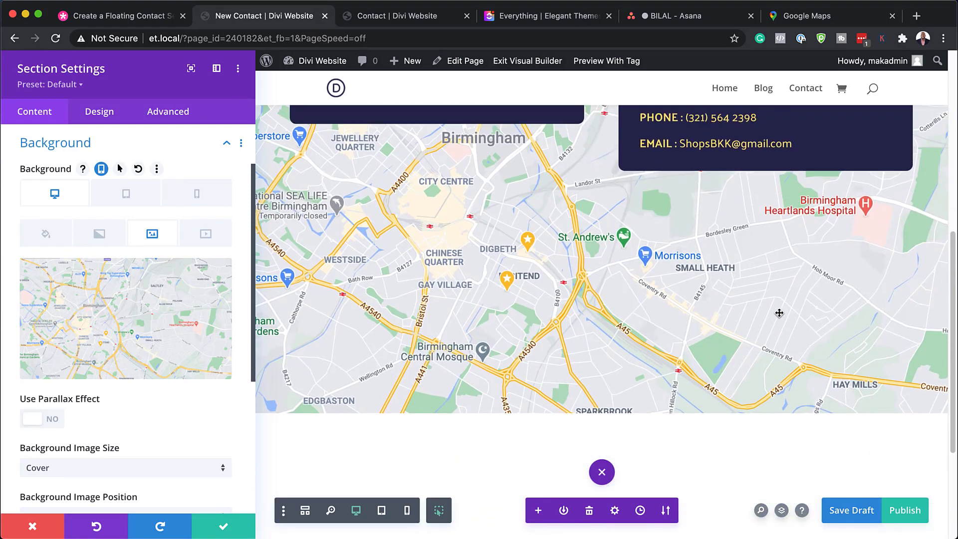
scroll(780, 313, "up", 6)
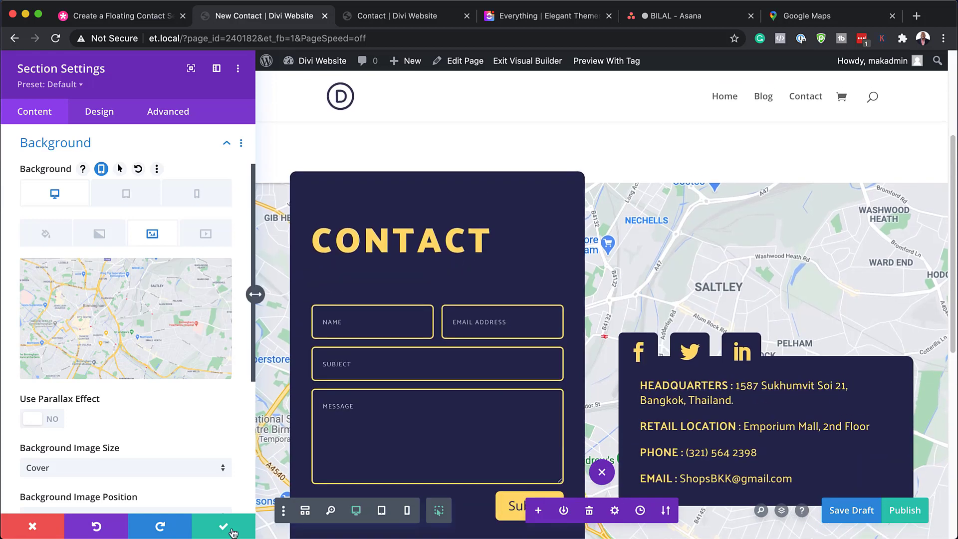
scroll(138, 480, "down", 3)
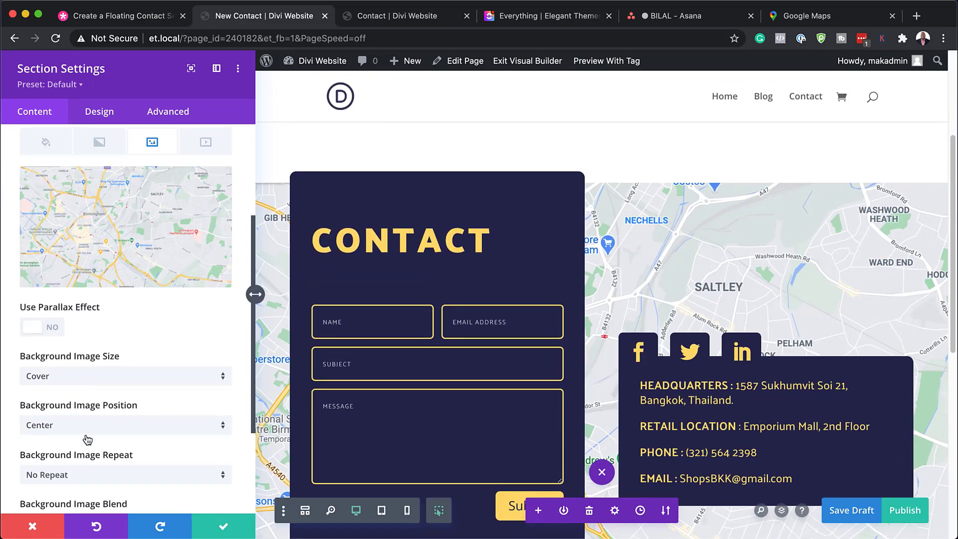
scroll(90, 433, "down", 2)
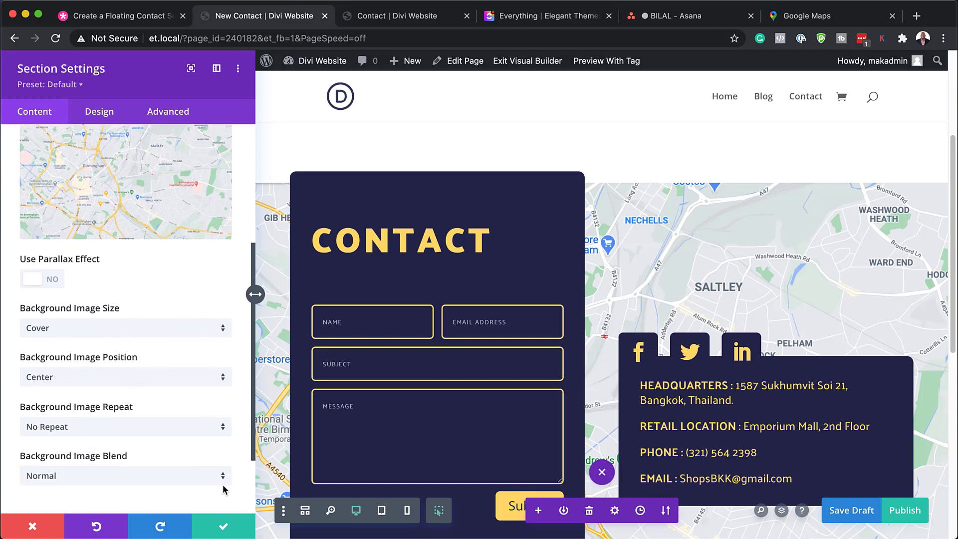
left_click(226, 528)
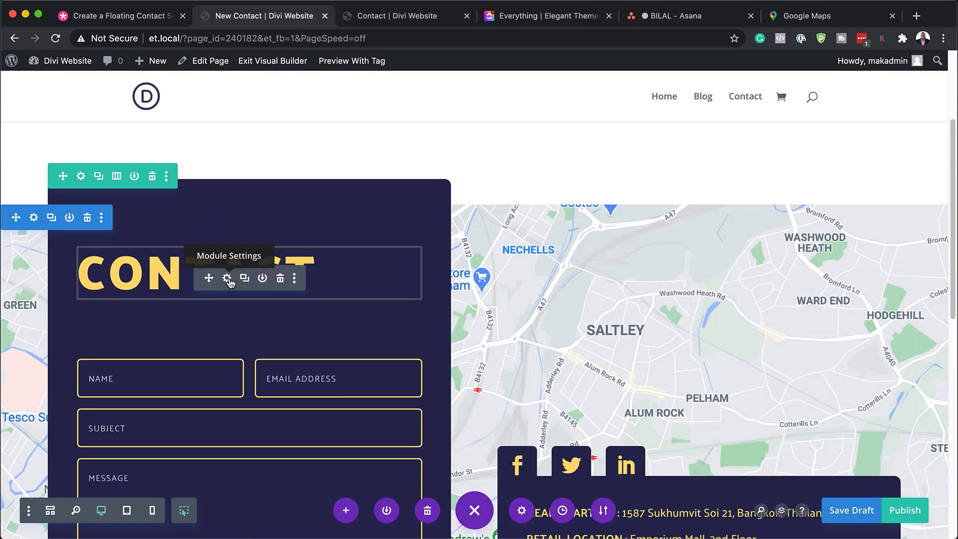
Step: Change the contact heading's text to "contact us"
left_click(227, 279)
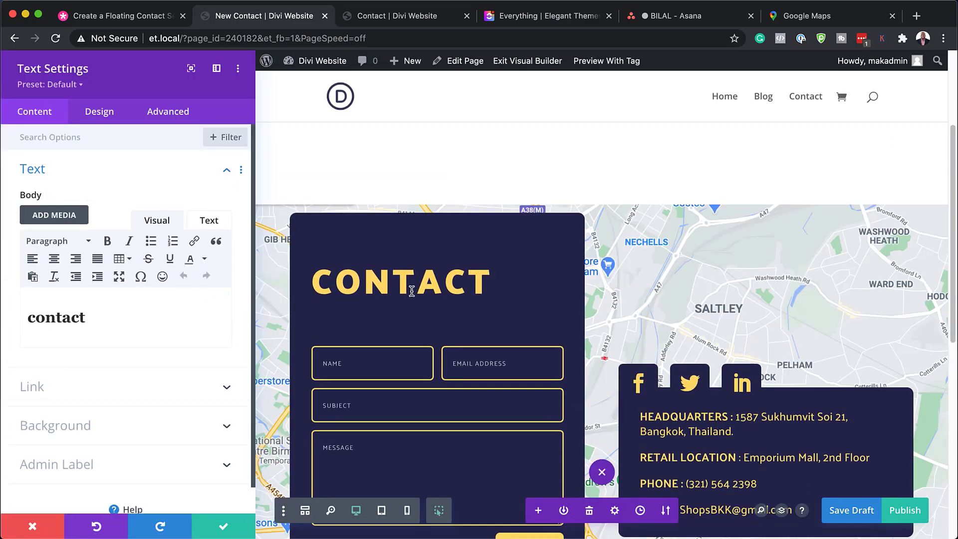
left_click(89, 318)
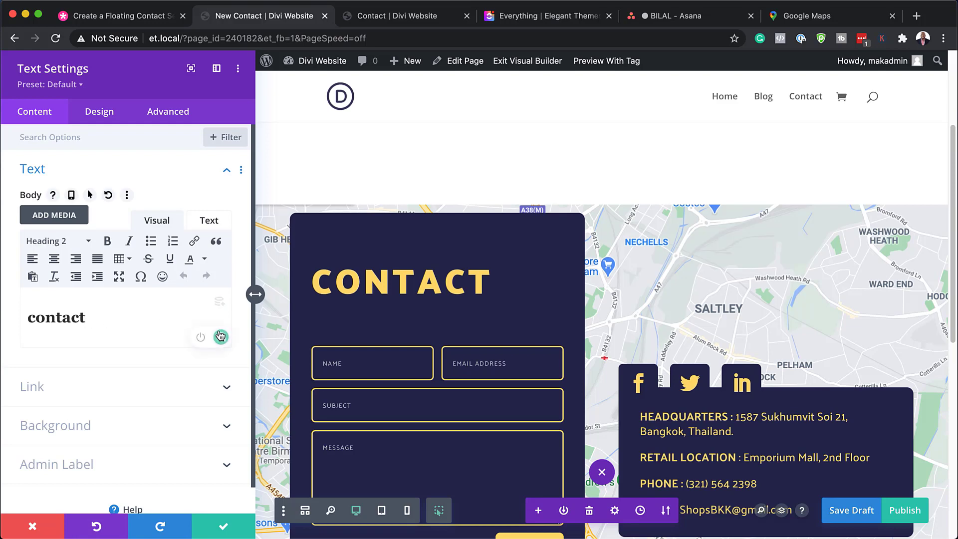
type("u")
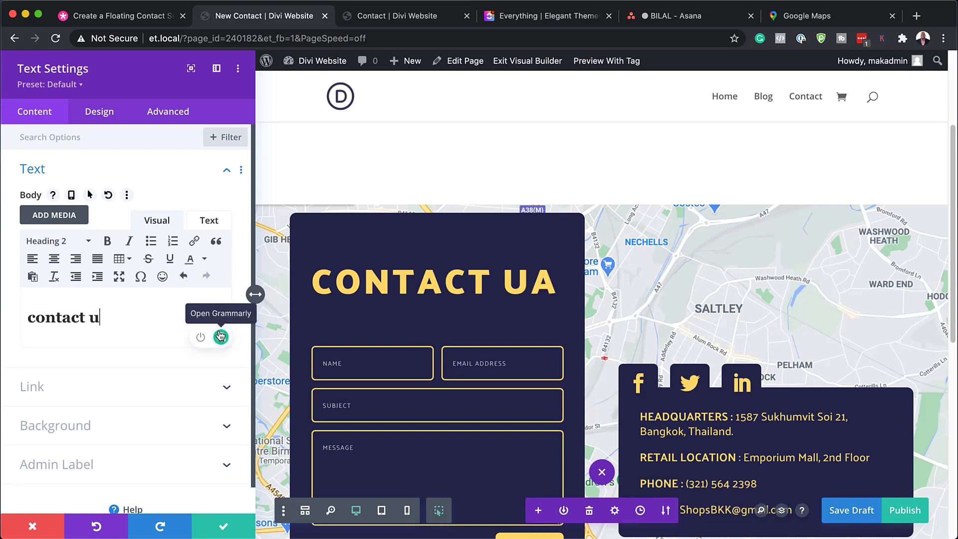
type("as")
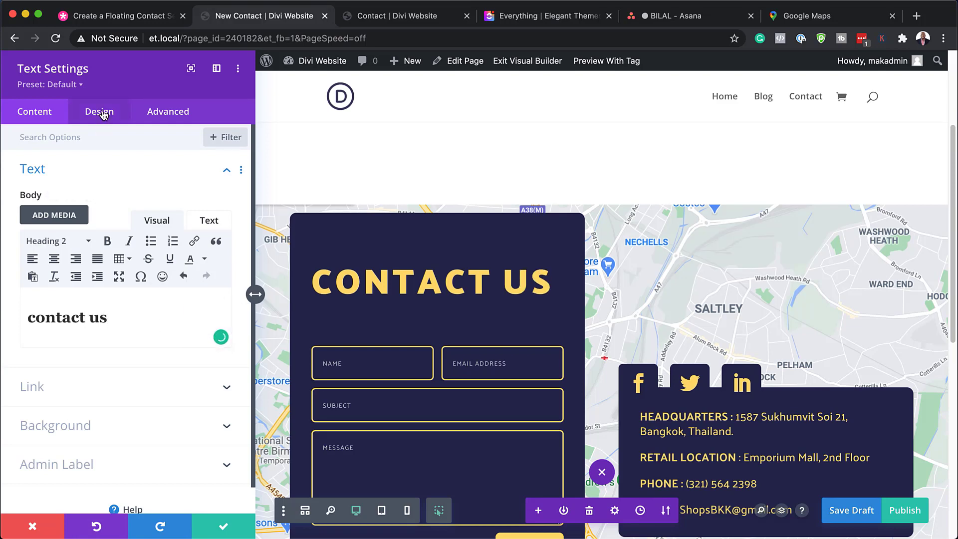
Step: Set the heading's Heading 2 font to Poppins and its desktop text size to 4vw
left_click(102, 114)
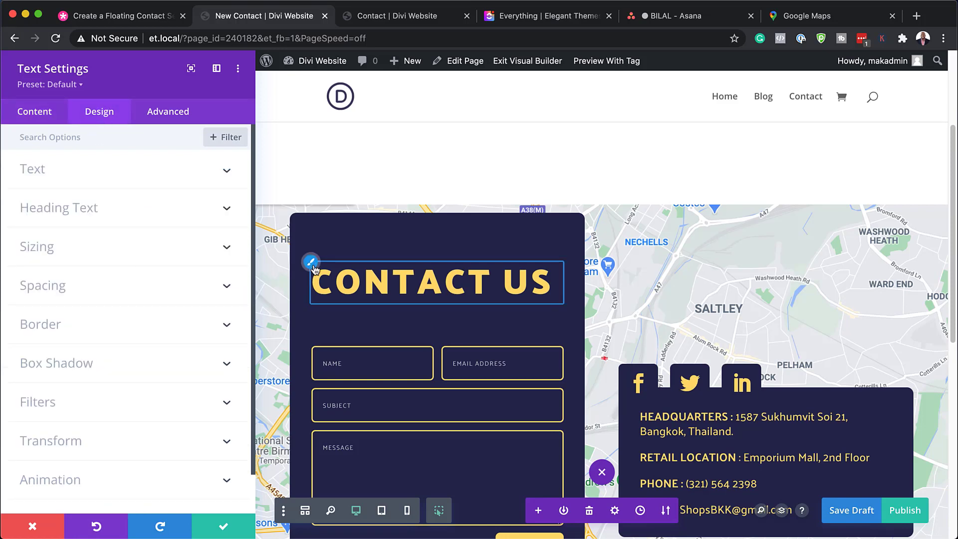
left_click(313, 265)
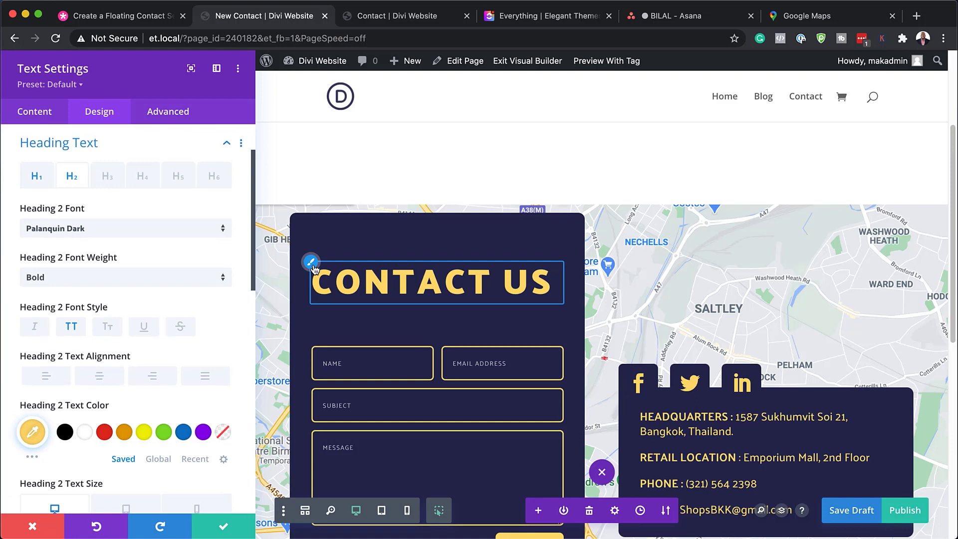
left_click(130, 229)
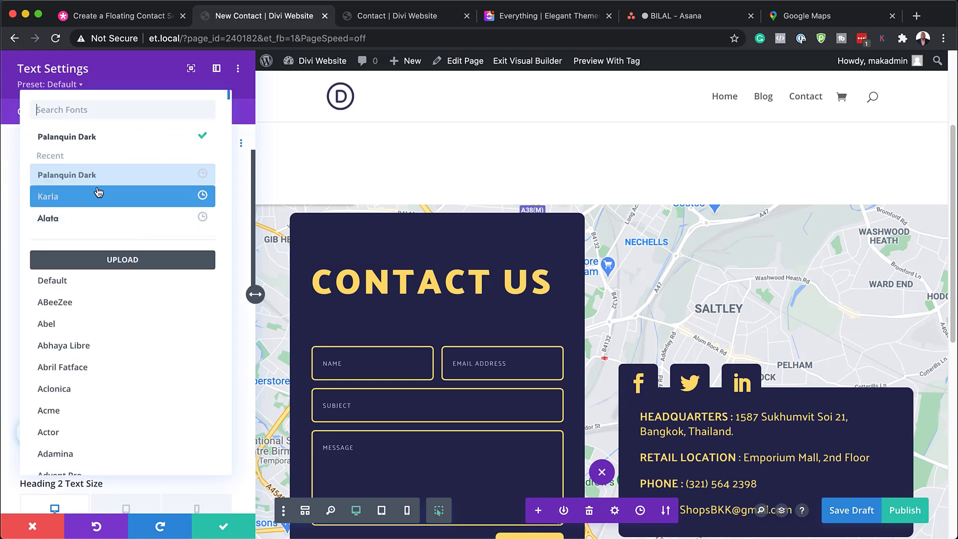
left_click(131, 110)
type("popp")
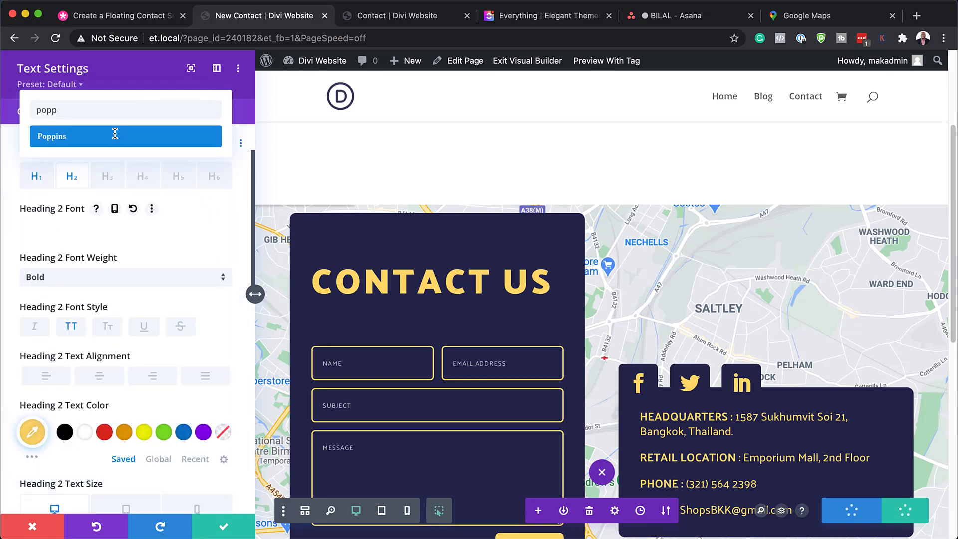
left_click(114, 135)
scroll(205, 315, "down", 4)
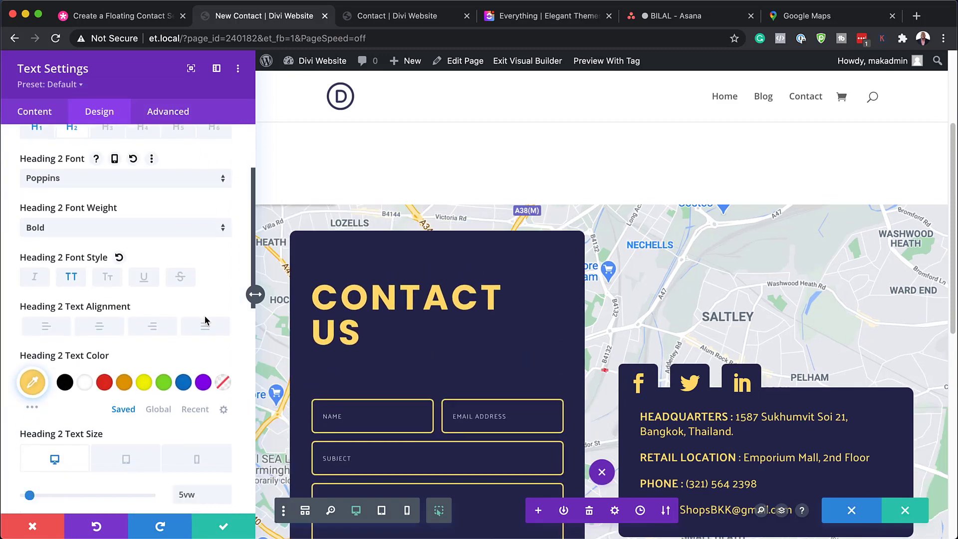
left_click(226, 452)
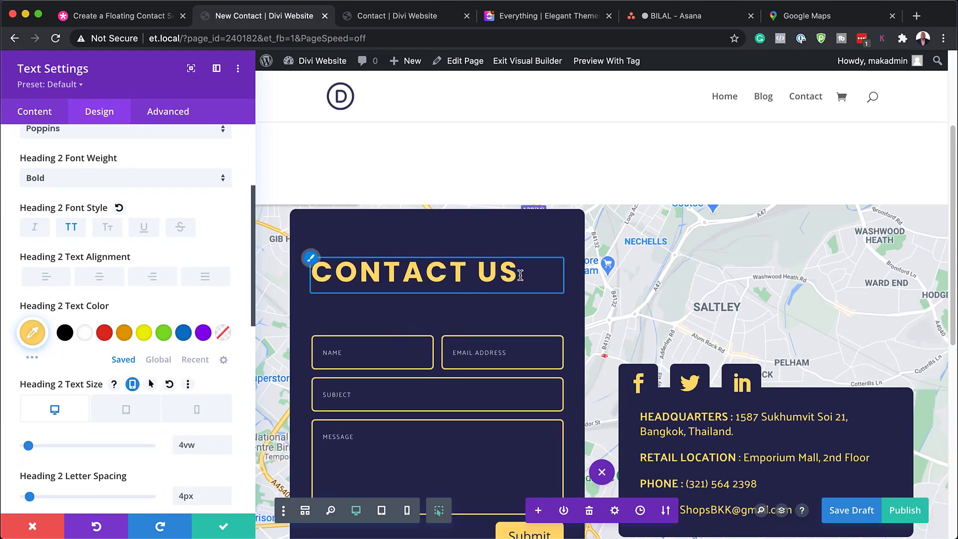
Step: Set the contact heading's Heading 2 text color to white and save the text settings
left_click(86, 333)
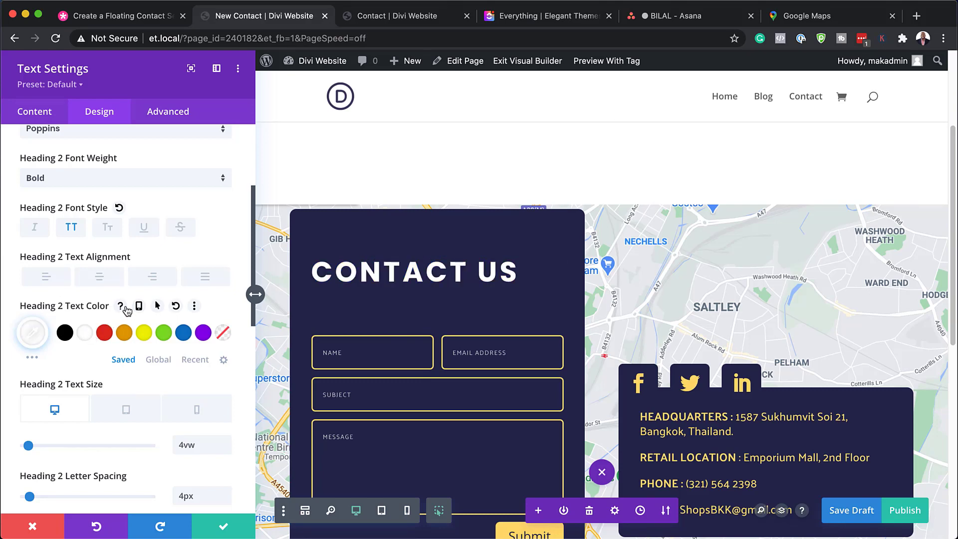
scroll(402, 381, "down", 1)
scroll(394, 380, "down", 2)
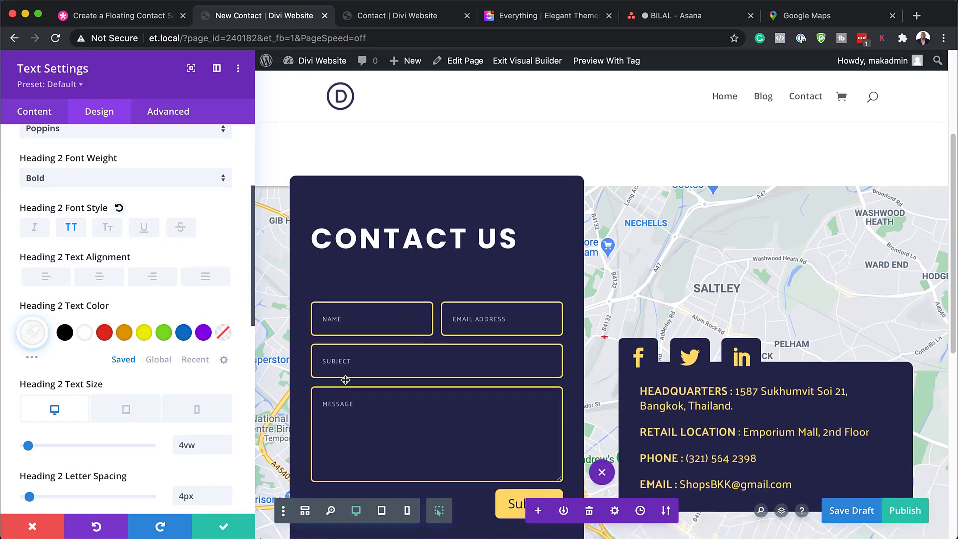
left_click(36, 113)
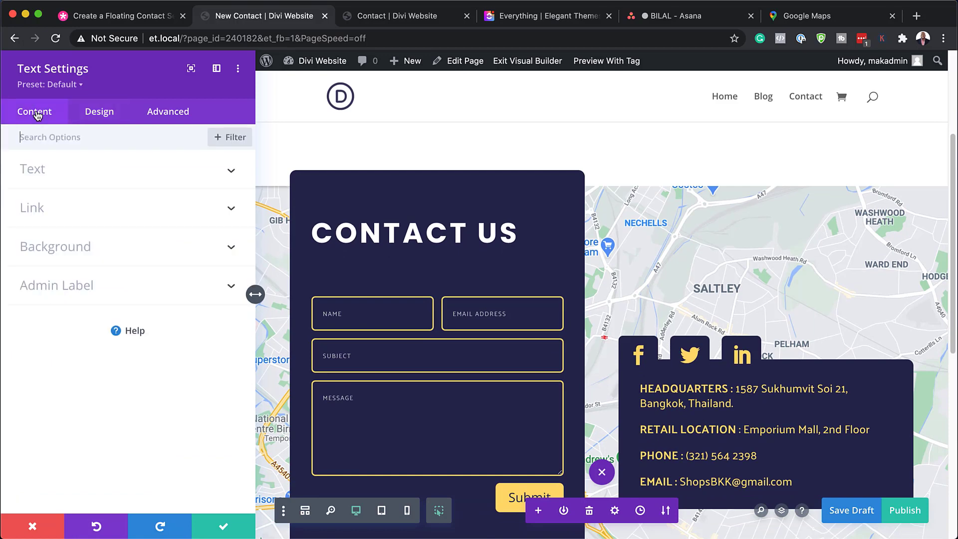
left_click(225, 526)
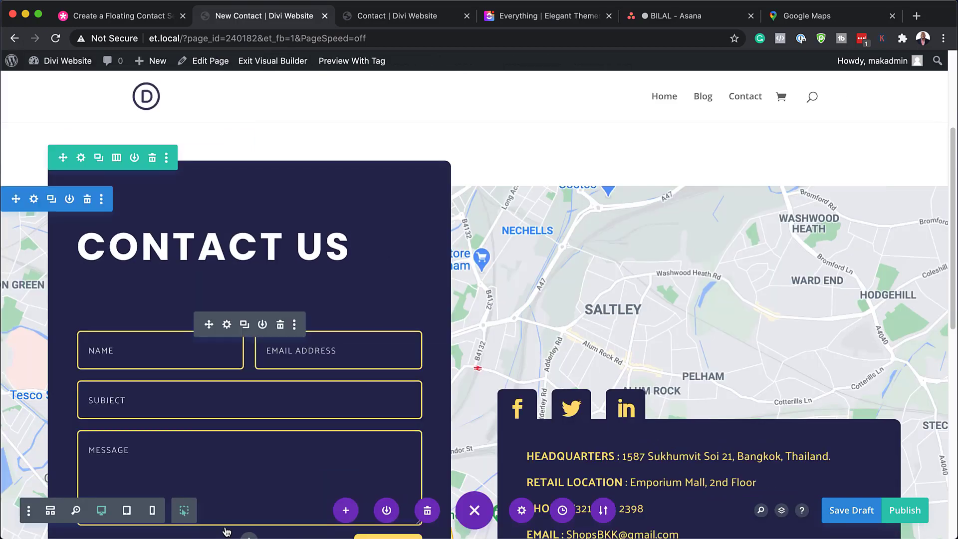
Step: Open the contact form module's settings at its Fields design options
left_click(227, 325)
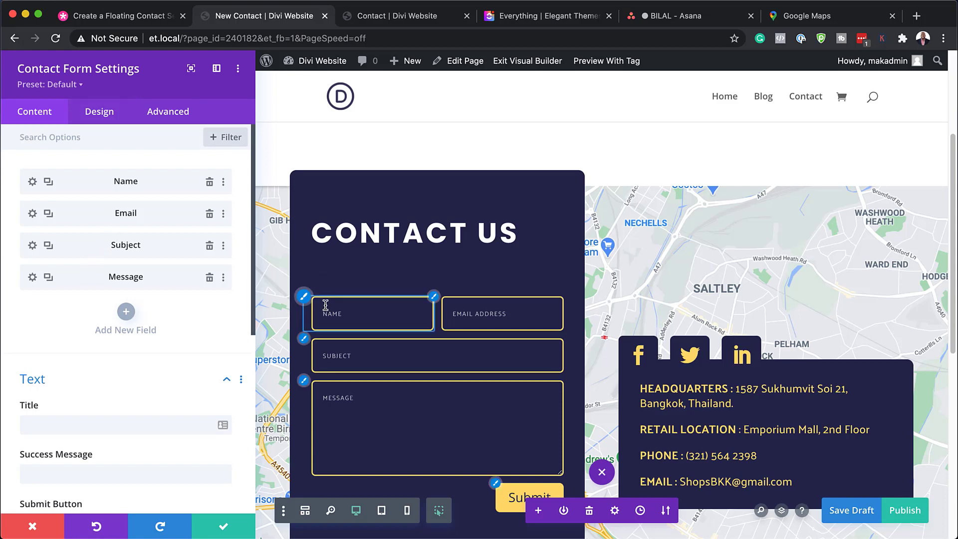
left_click(305, 296)
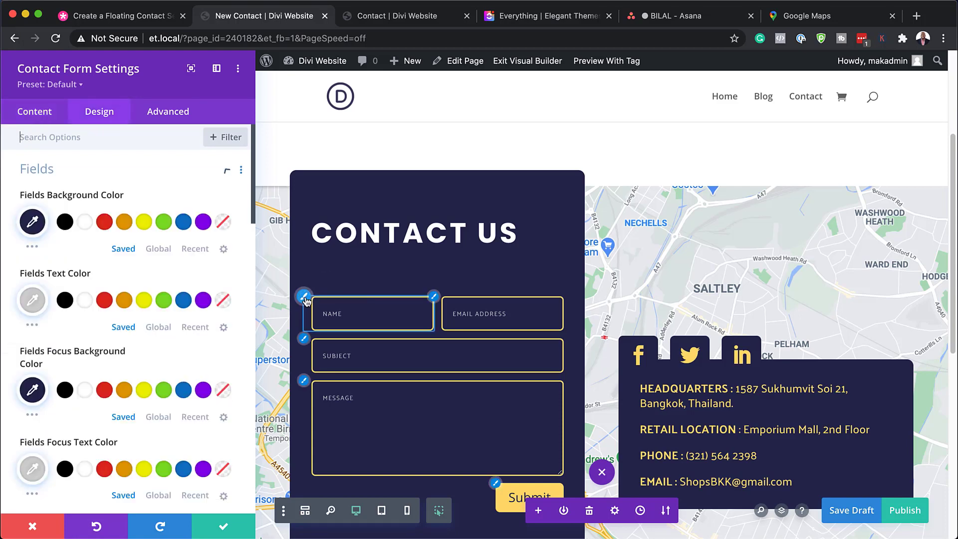
Step: Try orange (#e09900) as the form fields' background color and reset that color
left_click(33, 223)
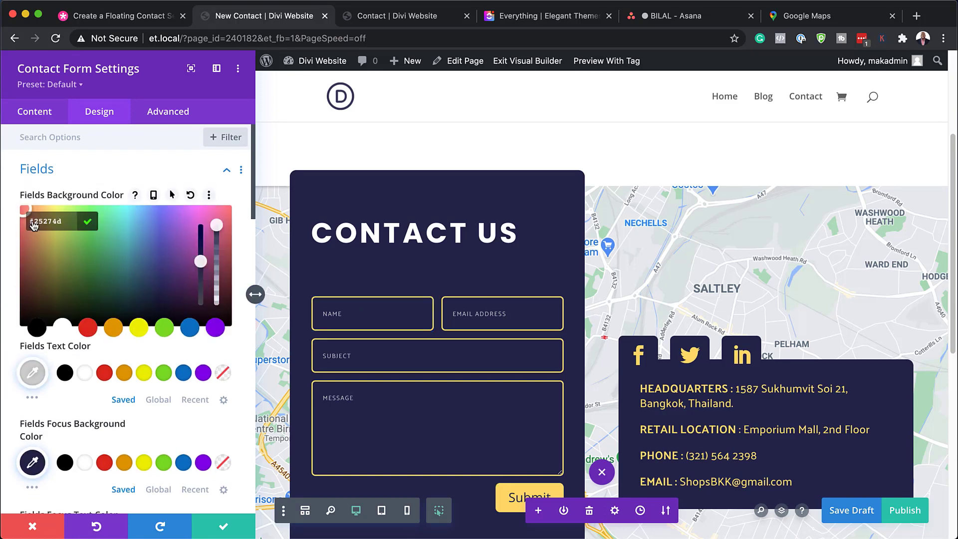
left_click(114, 329)
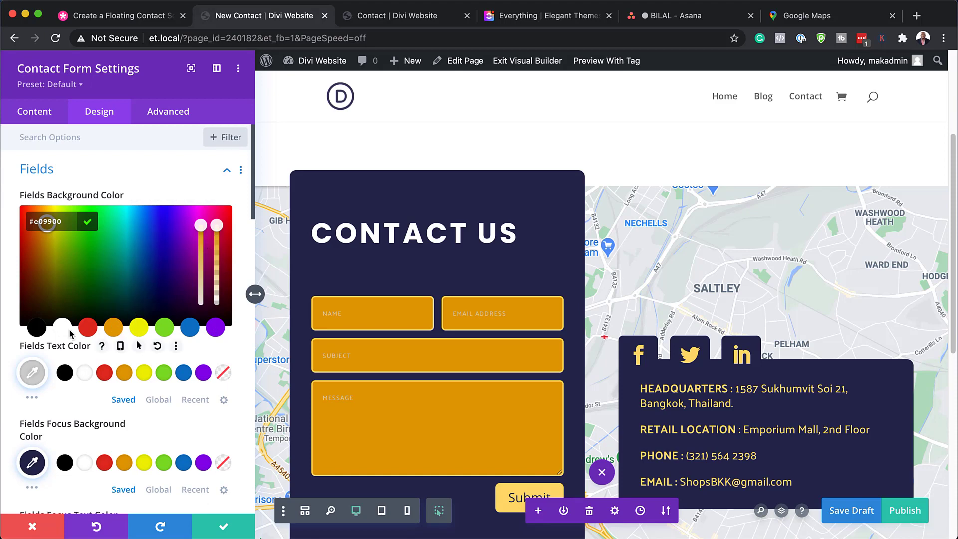
left_click(191, 198)
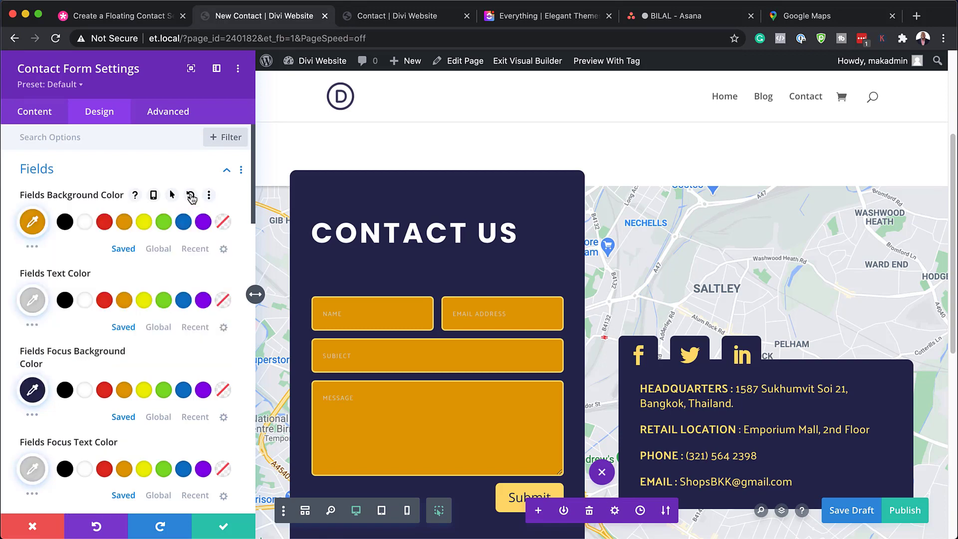
left_click(192, 199)
Step: Set the form fields' background color to black (#000000) and their text color to gray
scroll(70, 211, "down", 1)
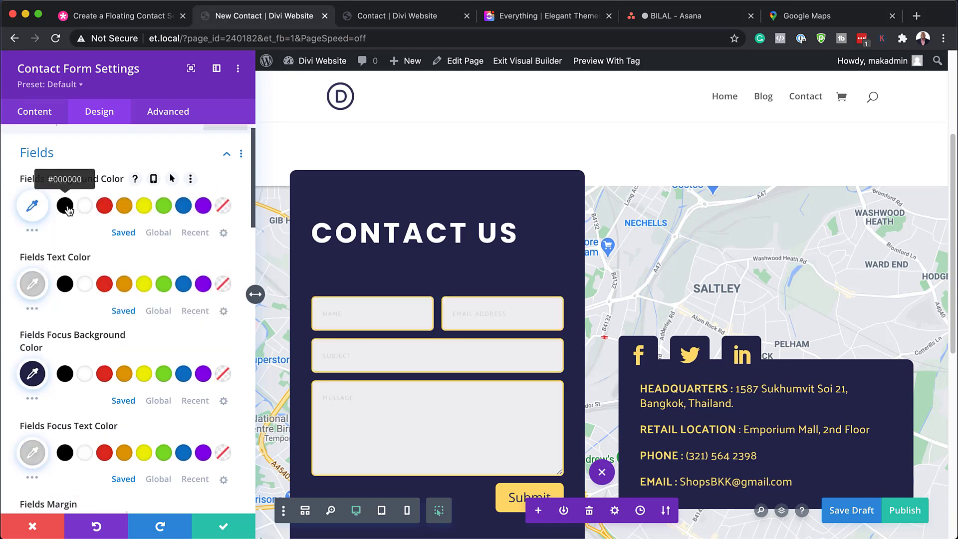
left_click(67, 207)
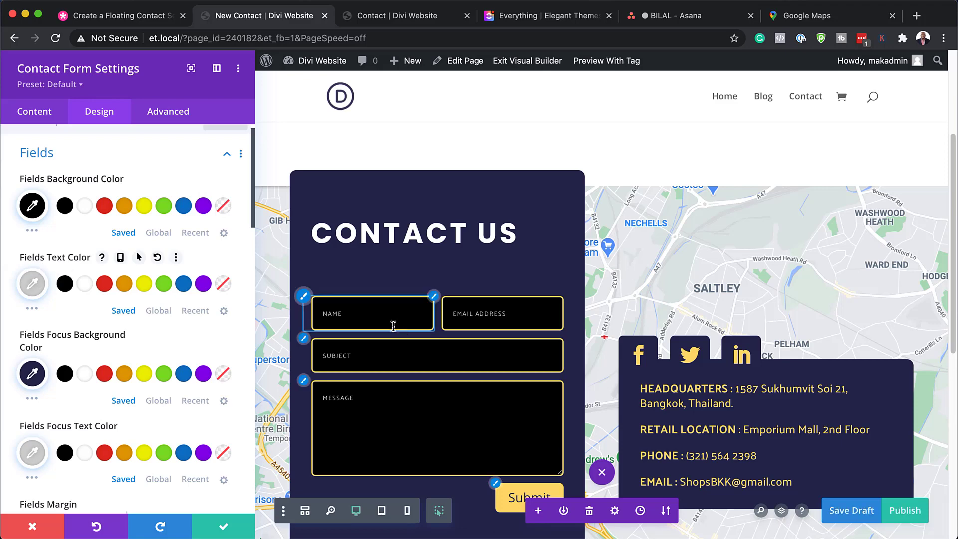
left_click(91, 284)
left_click(33, 284)
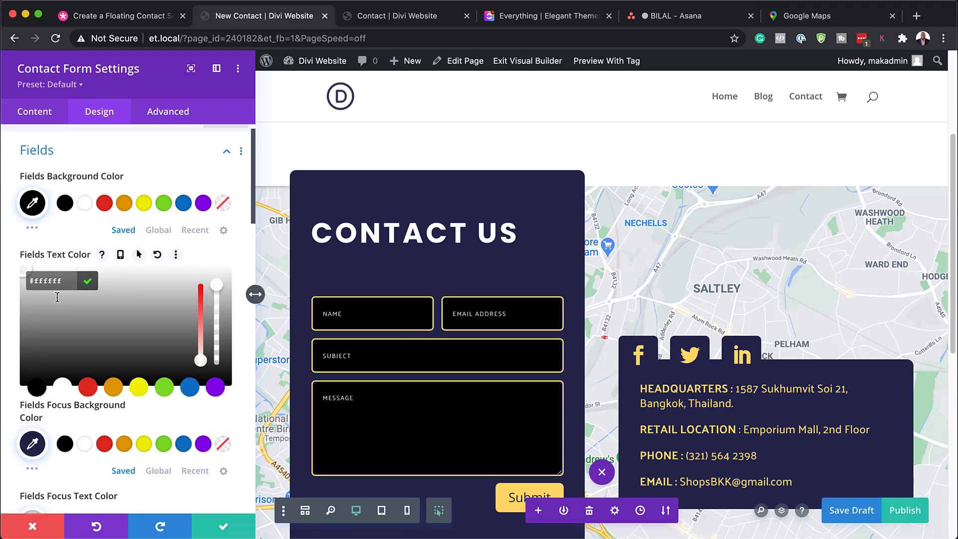
left_click_drag(32, 322, 21, 331)
scroll(122, 324, "down", 6)
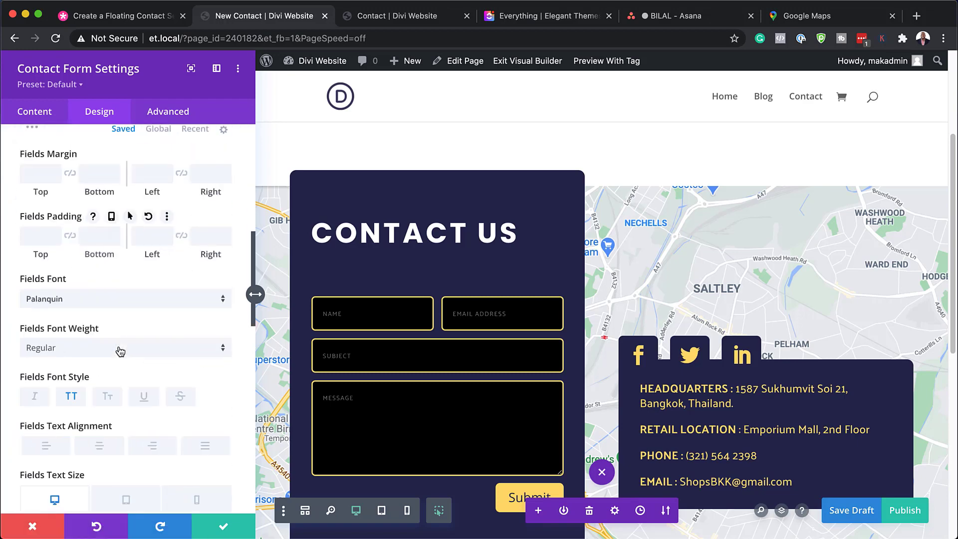
Step: Set the form fields' font to Poppins with Medium font weight
left_click(106, 298)
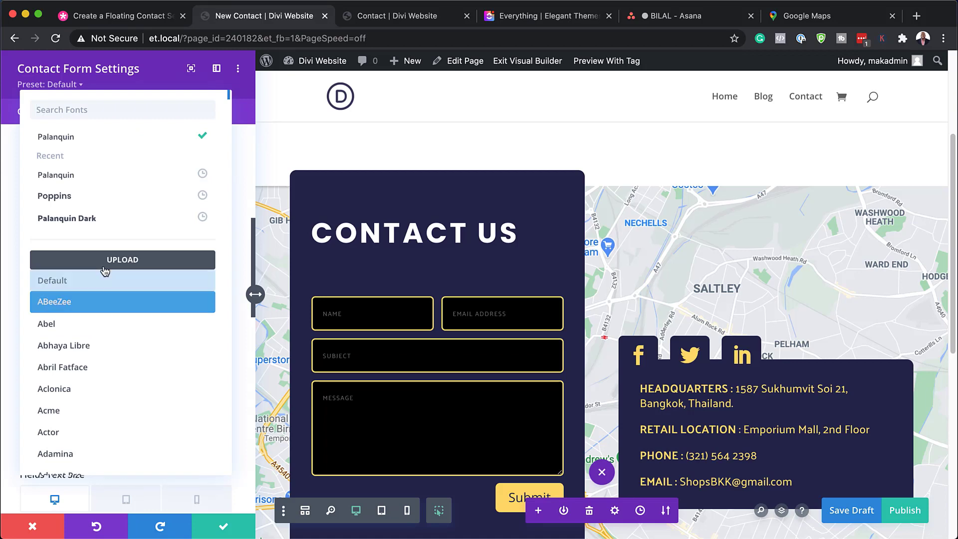
left_click(75, 195)
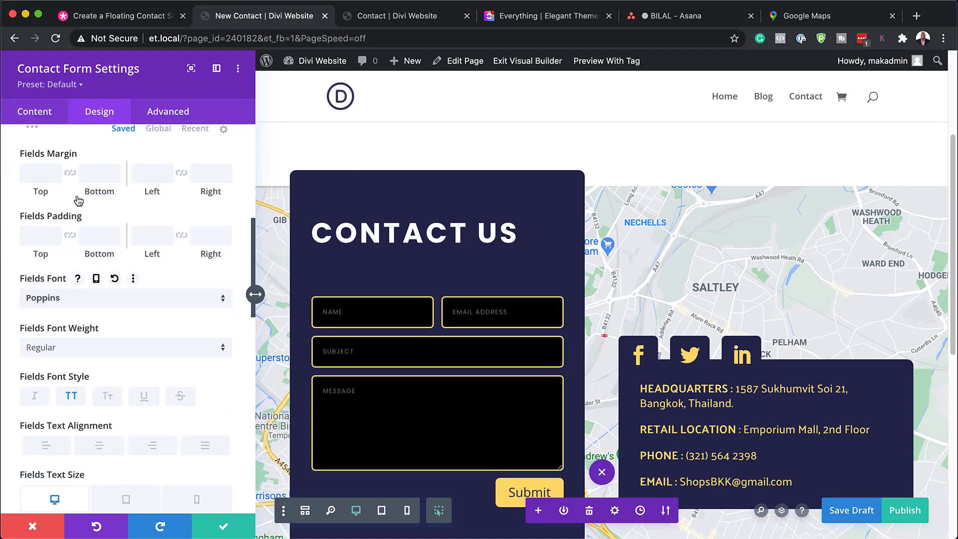
left_click(93, 353)
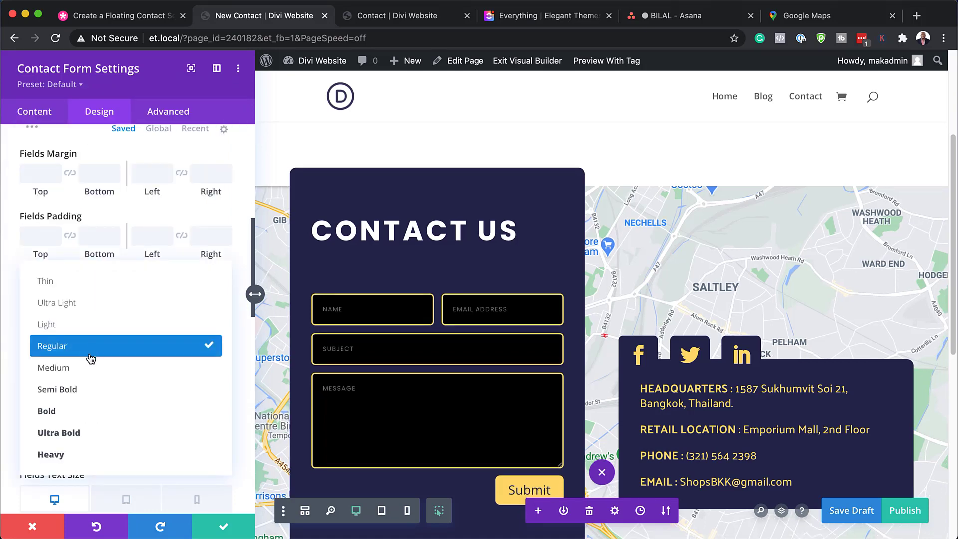
left_click(90, 367)
scroll(166, 376, "down", 1)
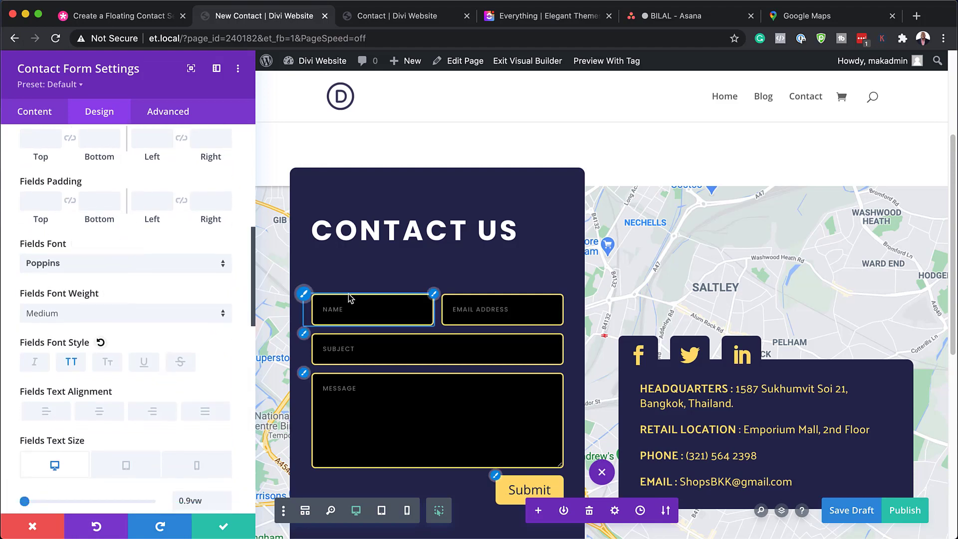
Step: Reduce the form inputs' border width to 1px in the contact form's border options
scroll(154, 364, "down", 8)
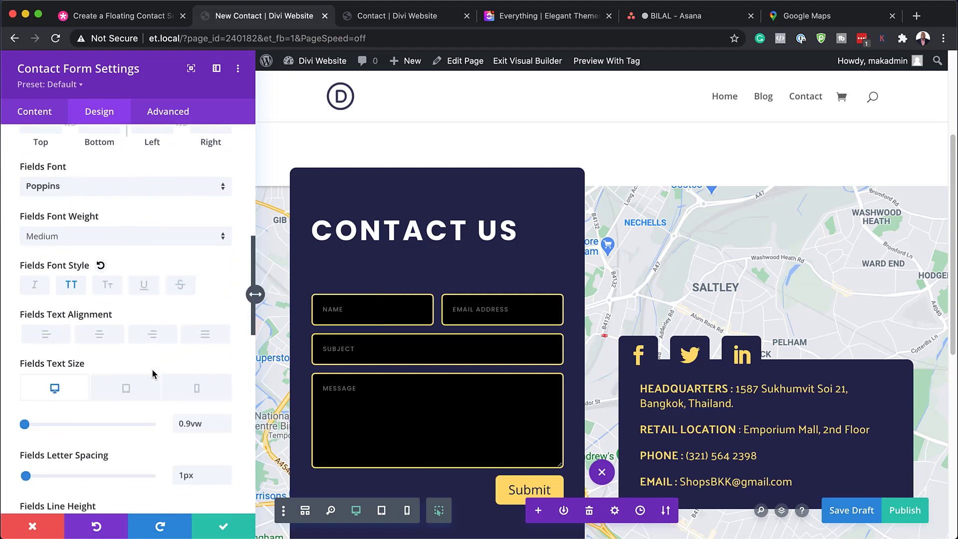
scroll(154, 374, "down", 3)
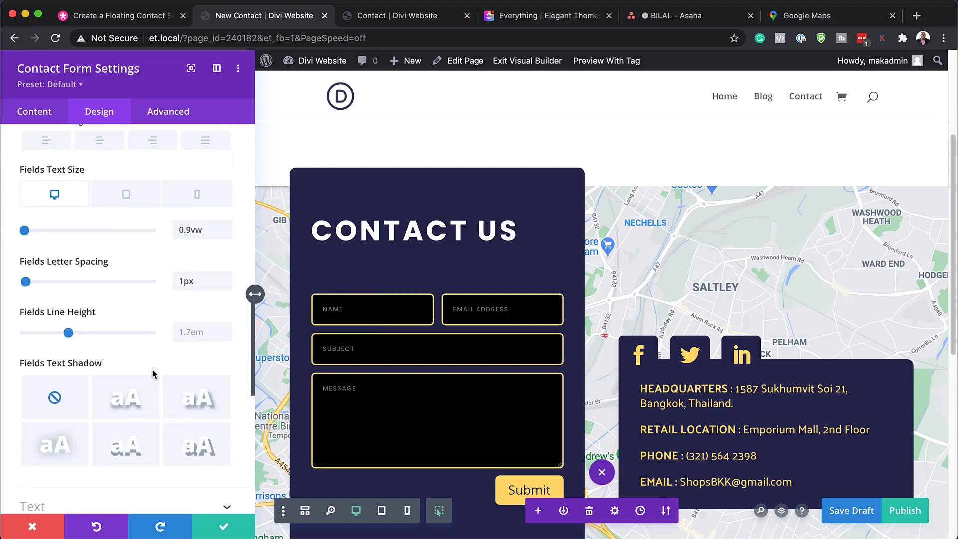
scroll(153, 374, "down", 12)
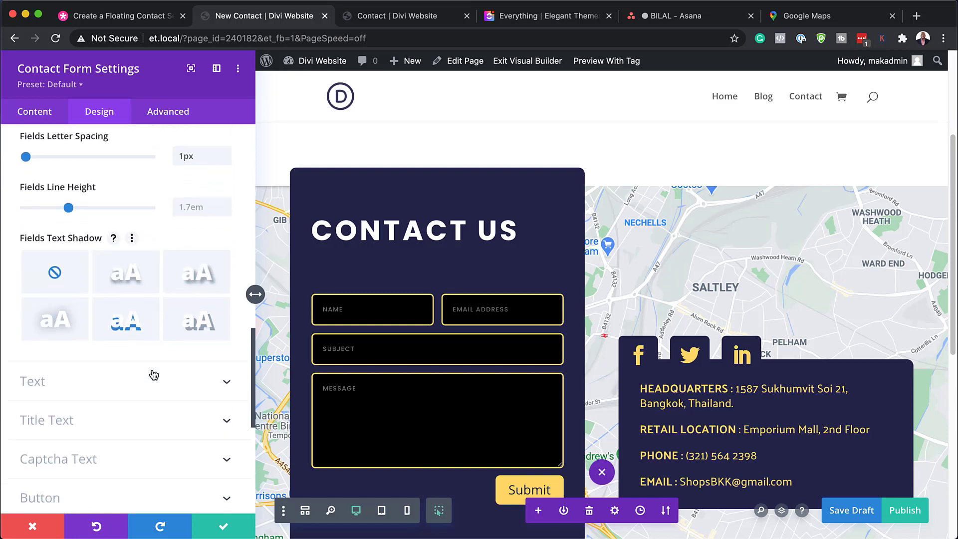
left_click(102, 283)
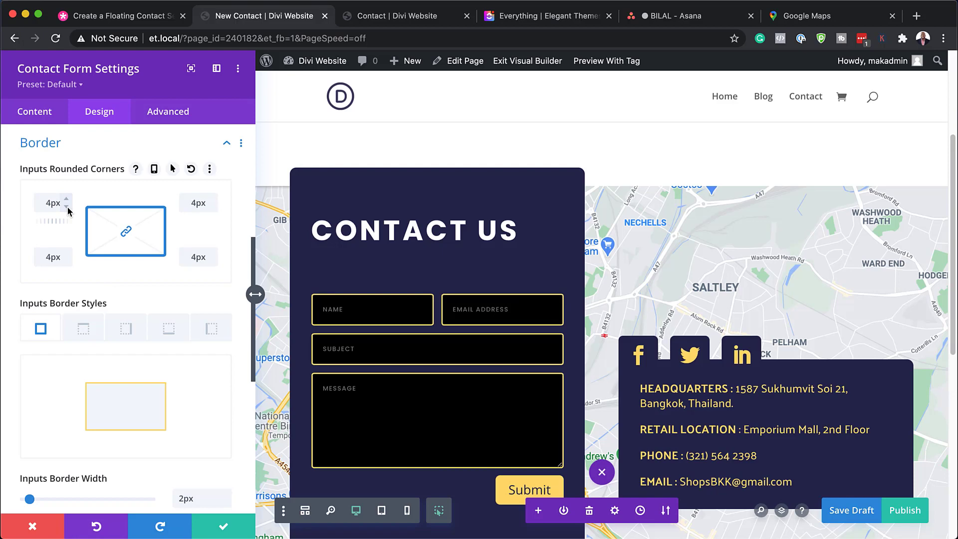
scroll(165, 379, "down", 3)
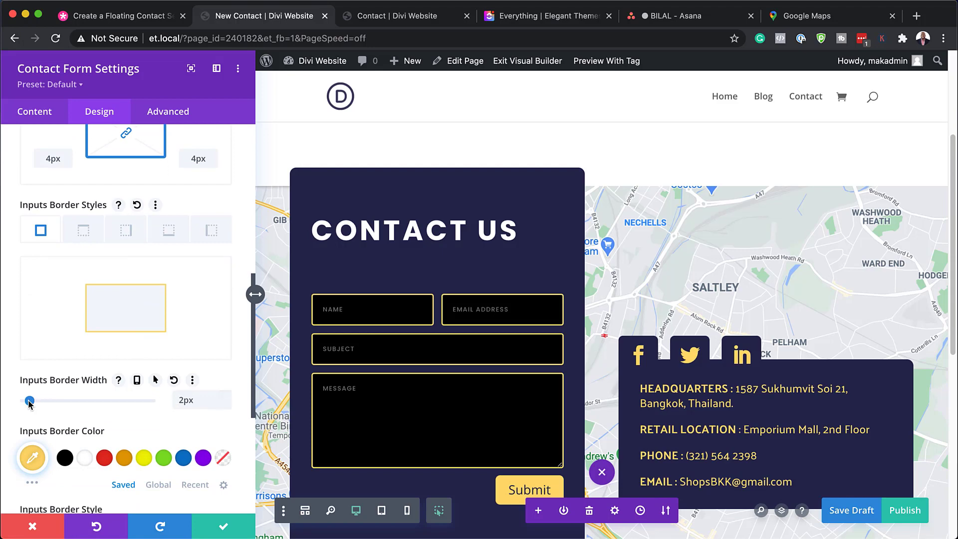
left_click_drag(28, 403, 26, 404)
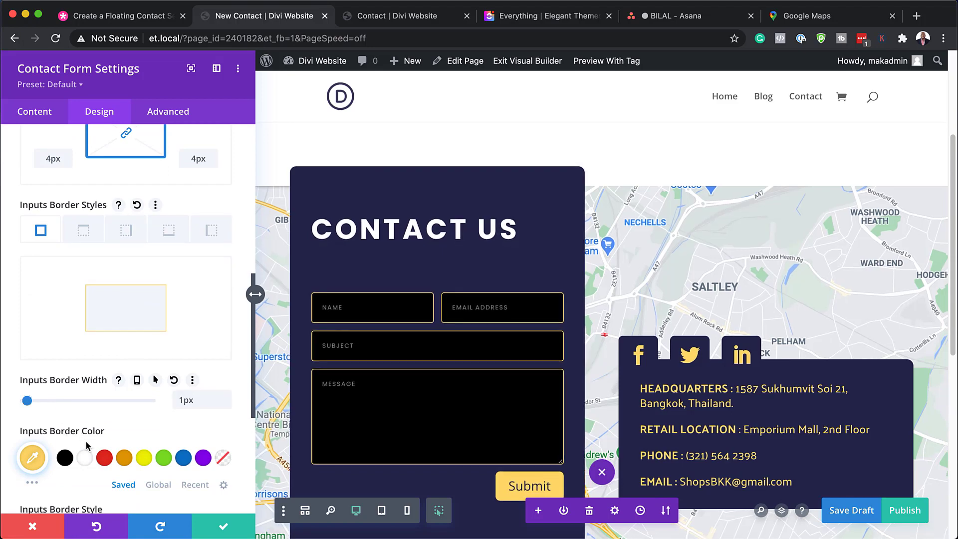
Step: Set the inputs' border color to translucent white, rgba(255,255,255,0.26), and save the contact form settings
left_click(85, 458)
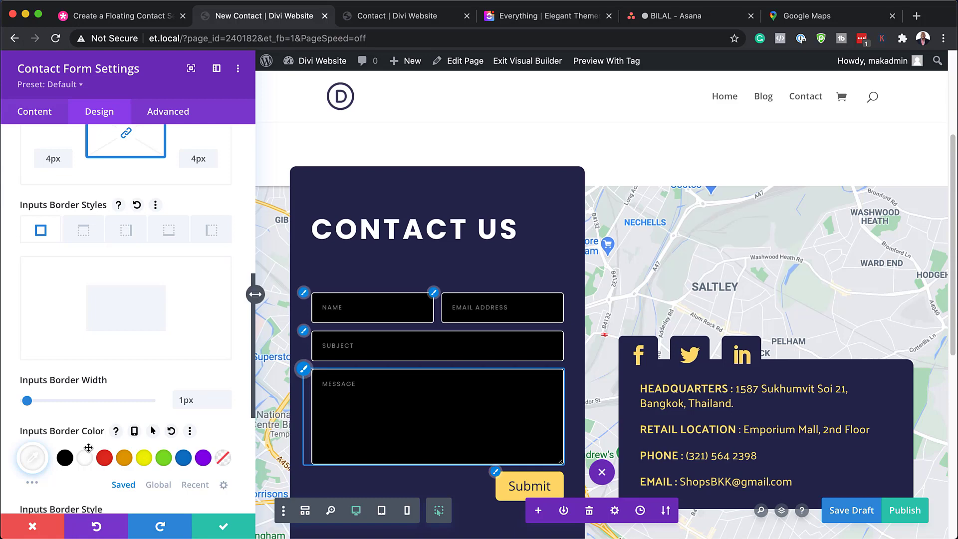
left_click(39, 463)
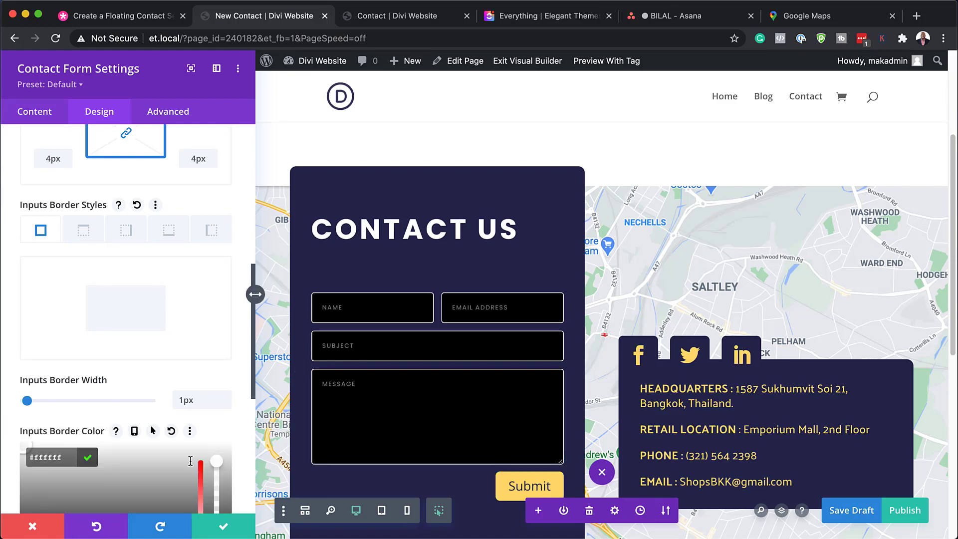
scroll(190, 461, "down", 3)
left_click_drag(216, 350, 211, 412)
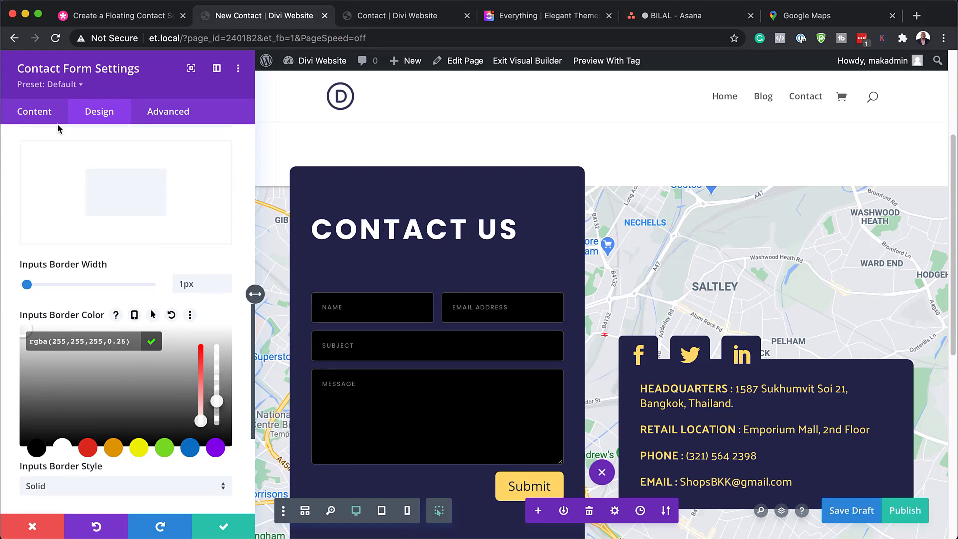
left_click(231, 536)
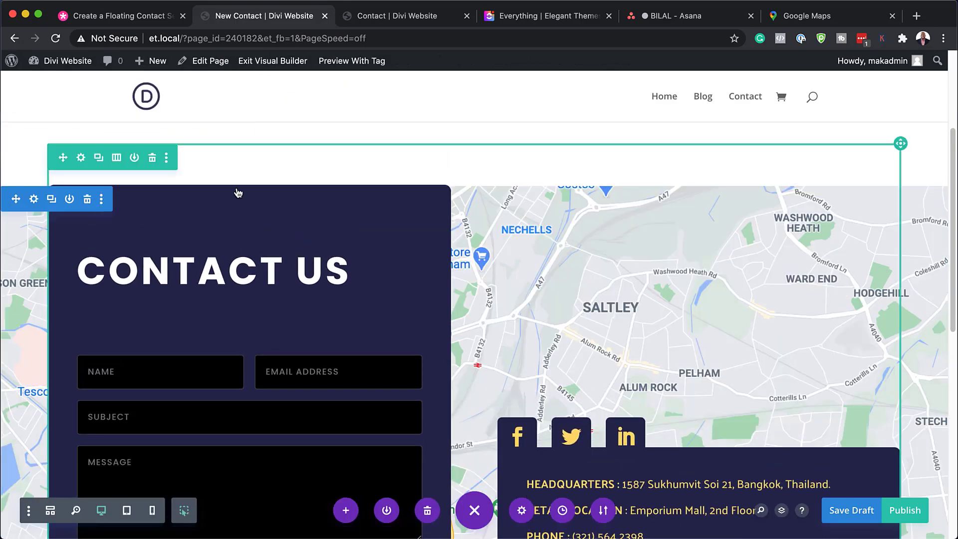
Step: Open the background color picker of the first column in the contact row's settings
left_click(81, 158)
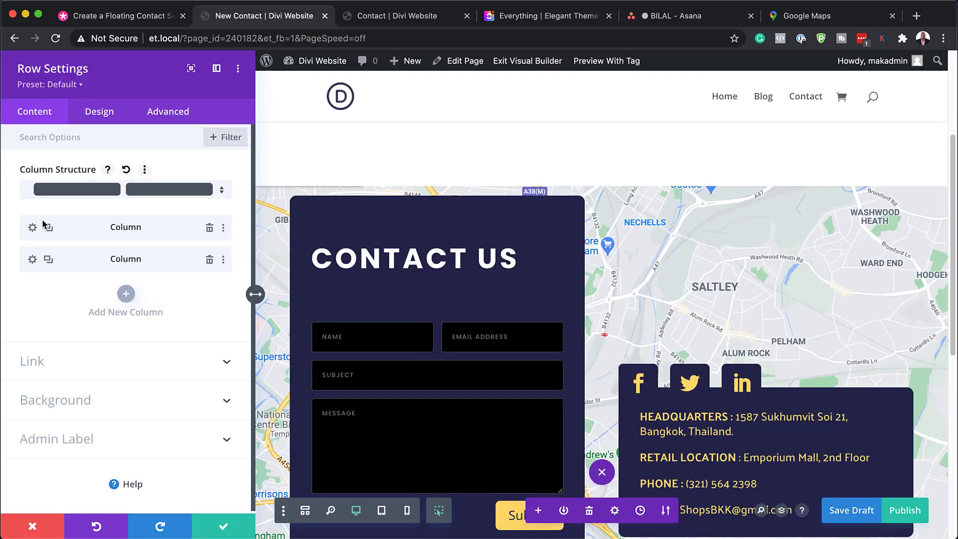
left_click(32, 228)
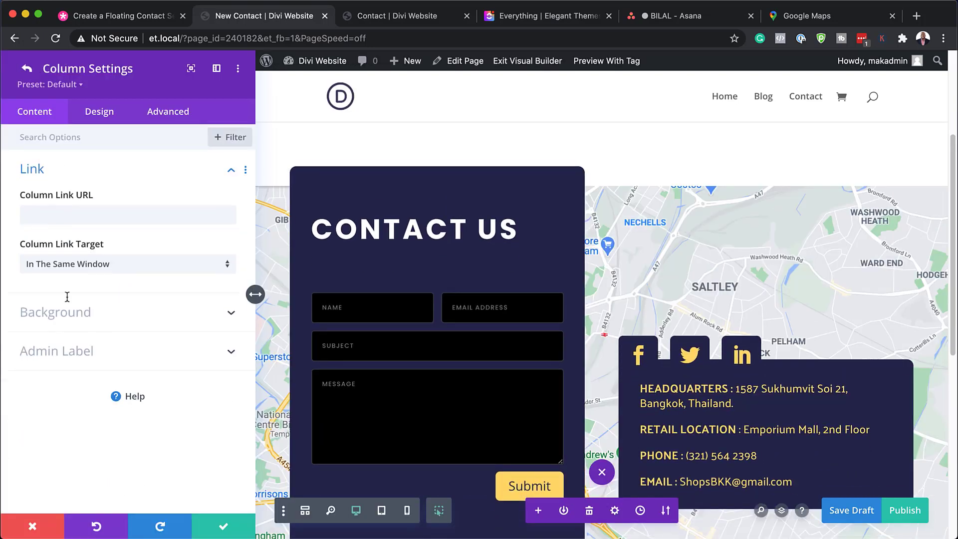
left_click(83, 318)
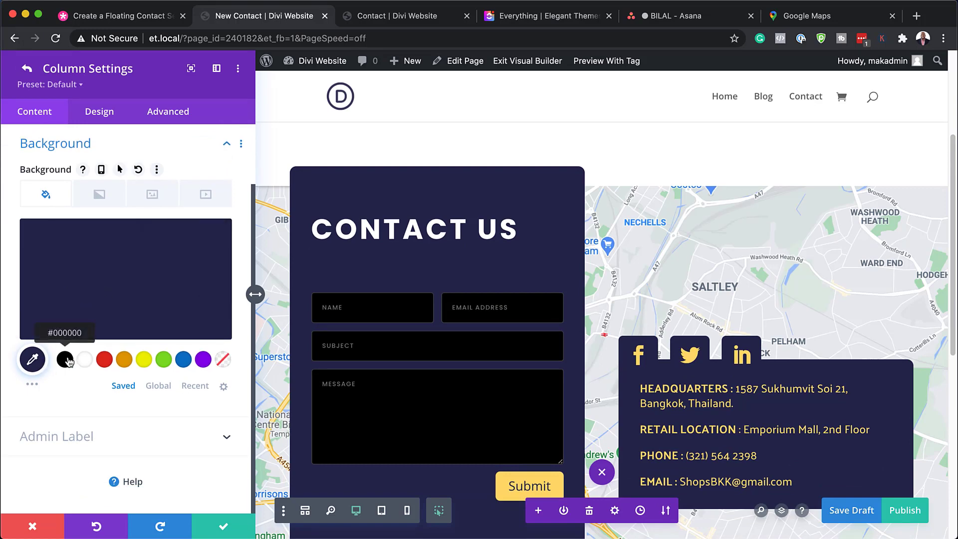
left_click(87, 283)
Step: Try near-black #0a0303 as the contact form column's background color and review it on the page
left_click_drag(43, 326, 11, 338)
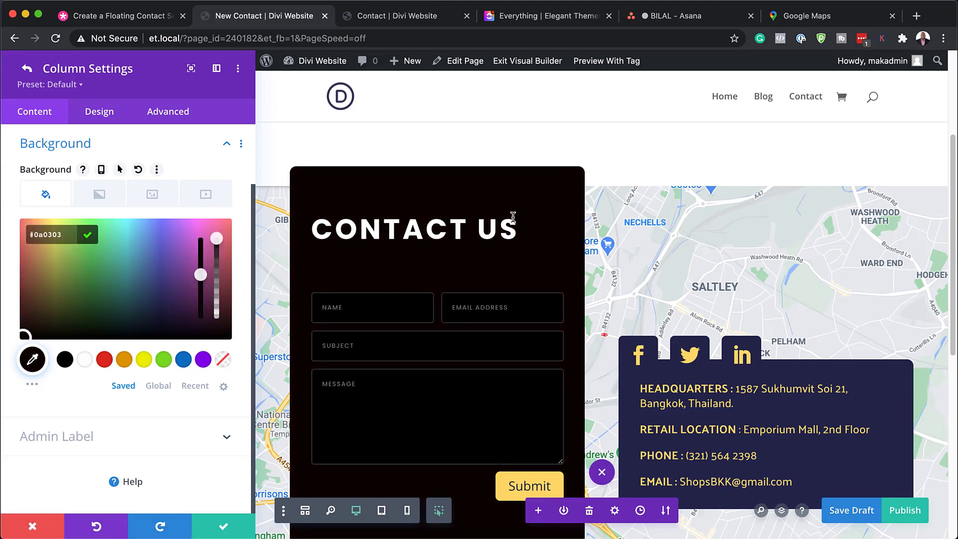
scroll(524, 293, "down", 6)
scroll(525, 292, "up", 2)
scroll(525, 292, "up", 5)
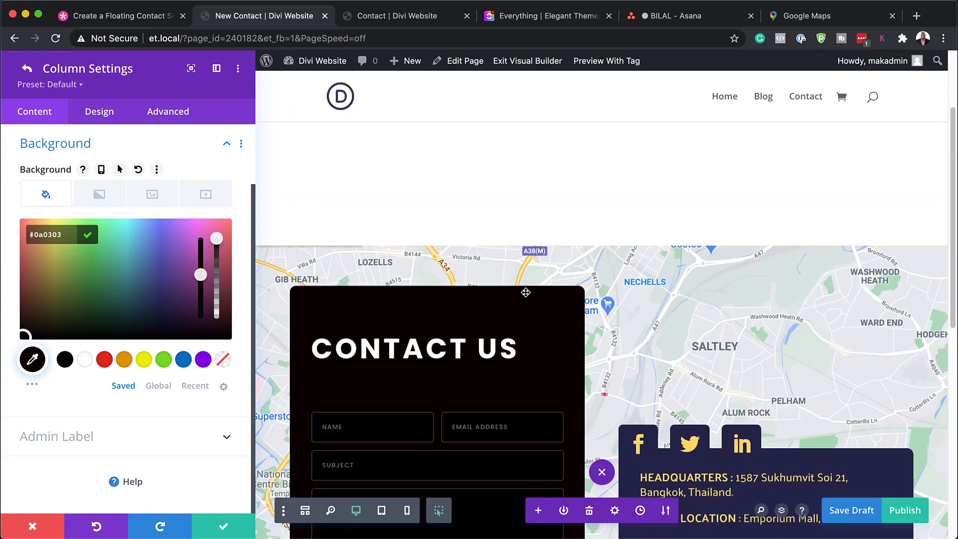
scroll(526, 294, "down", 3)
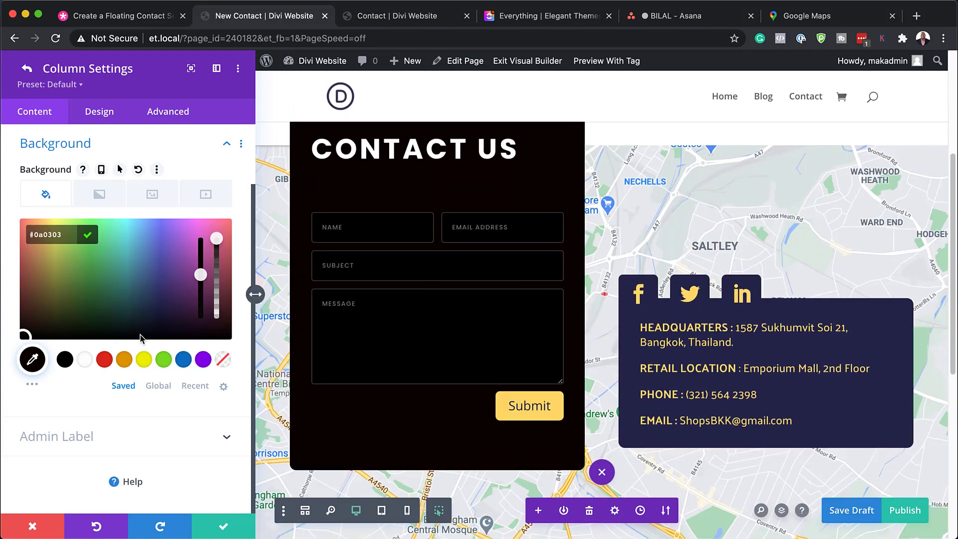
Step: Set the contact form column's background color to dark gray #141414 and save the column settings
left_click(65, 360)
left_click_drag(35, 315, 17, 326)
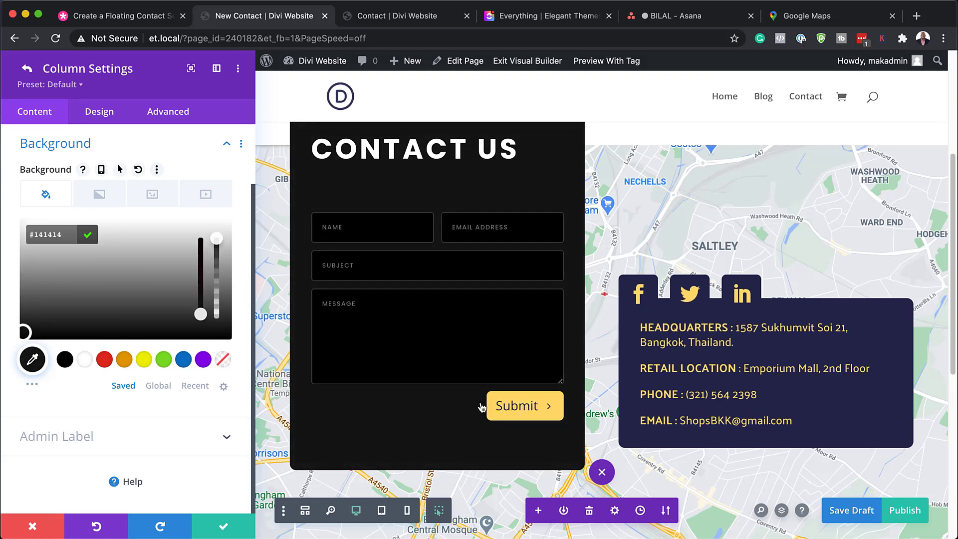
left_click(224, 529)
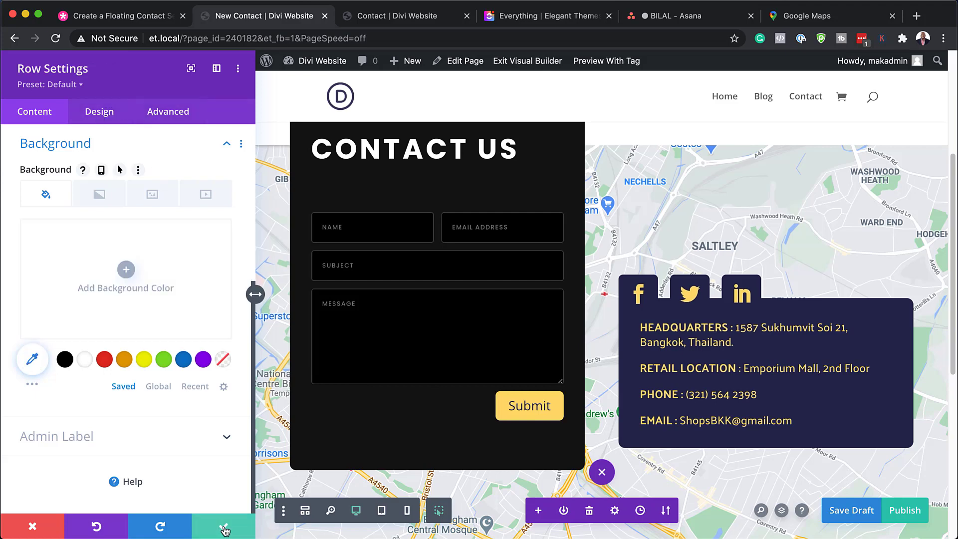
Step: Save the contact row's settings and save the page
left_click(224, 528)
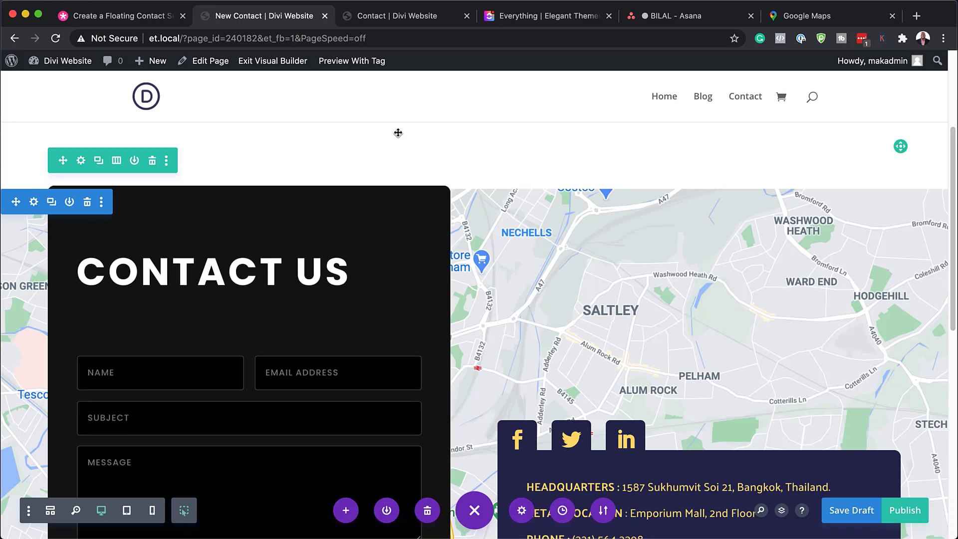
key("super+s")
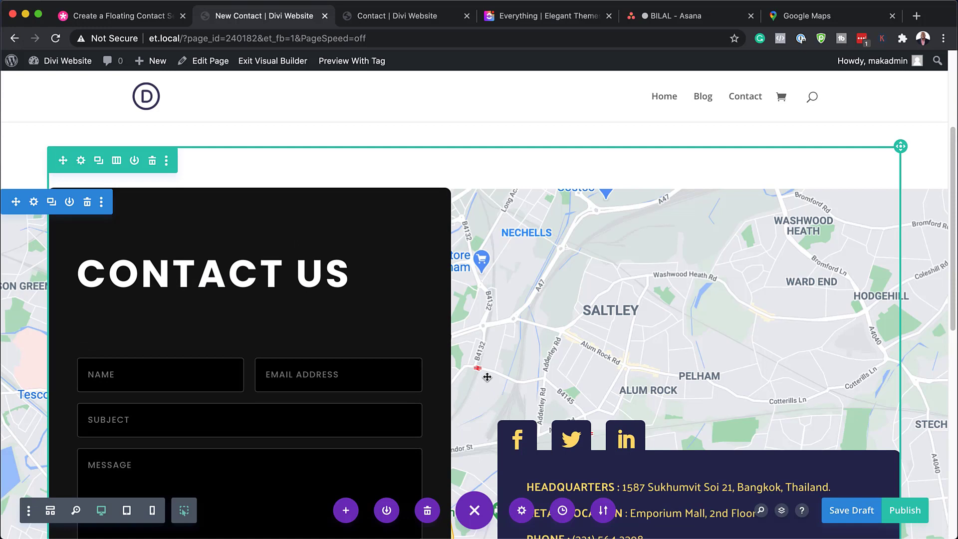
Step: Duplicate the LinkedIn item in the social media follow module and change the copy's network to Instagram
scroll(541, 395, "down", 5)
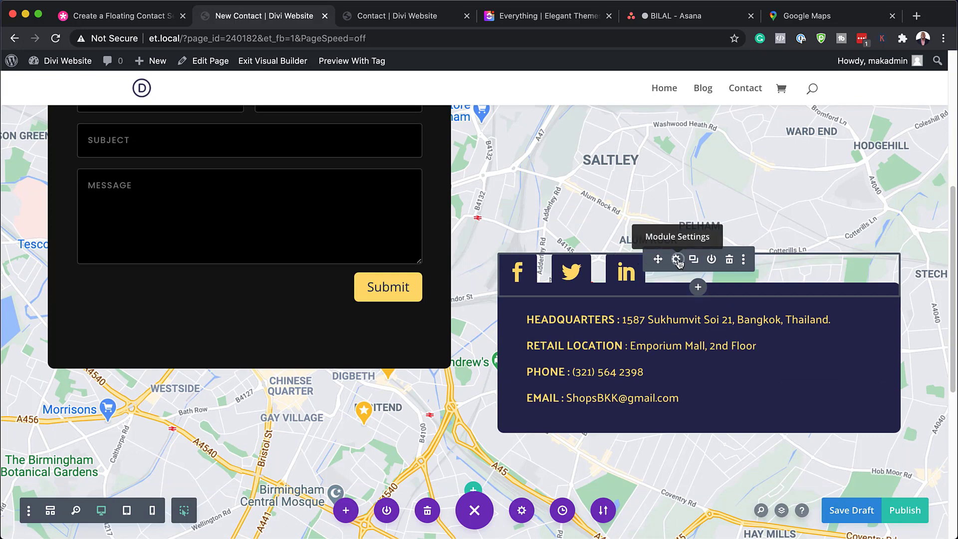
left_click(676, 259)
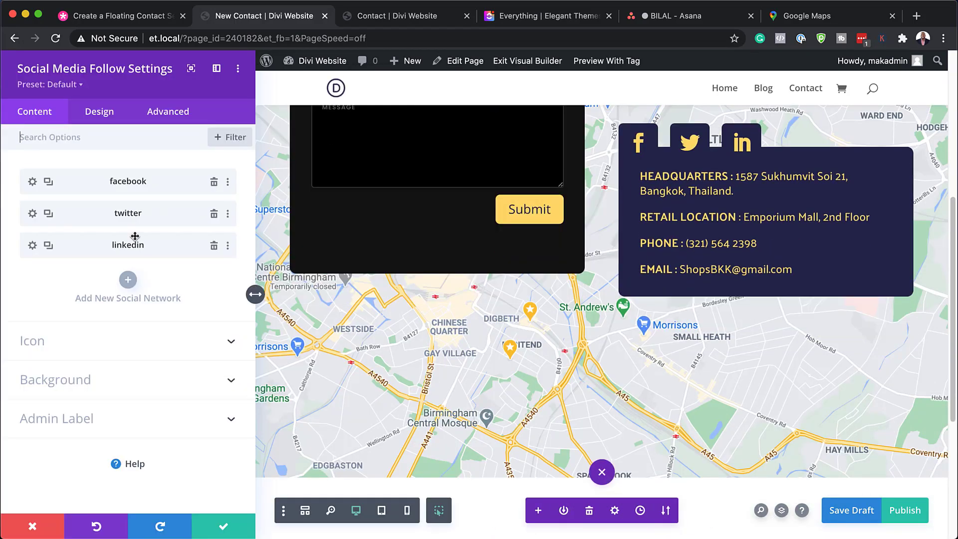
left_click(48, 246)
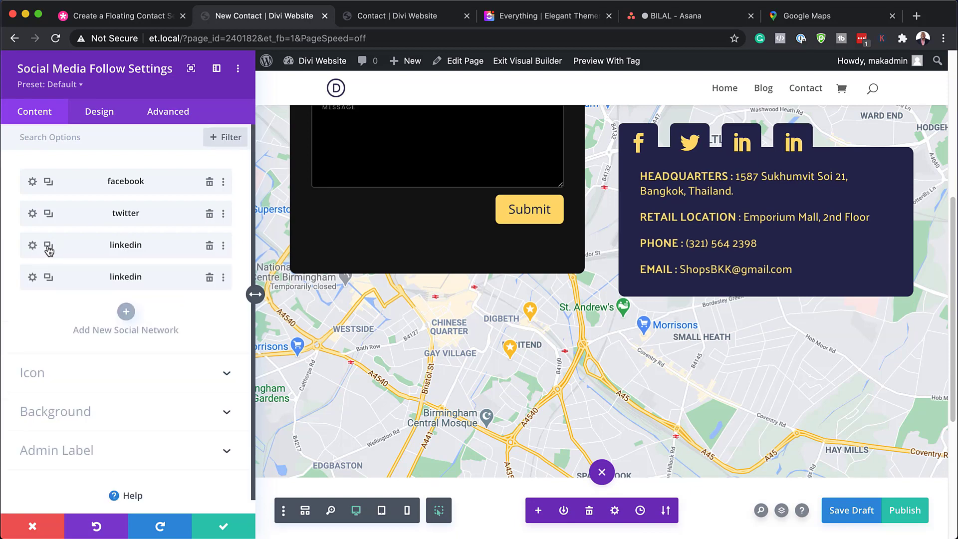
left_click(34, 278)
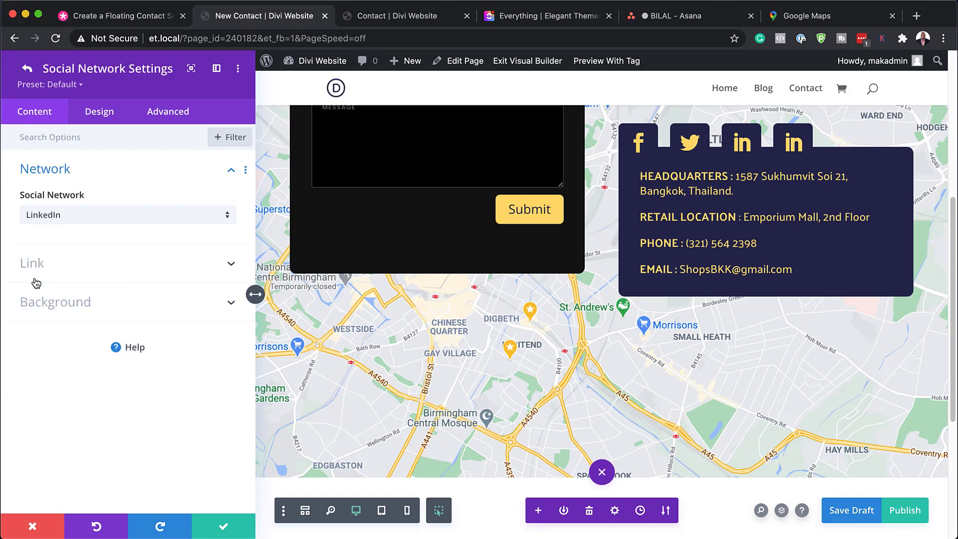
left_click(55, 216)
left_click(91, 304)
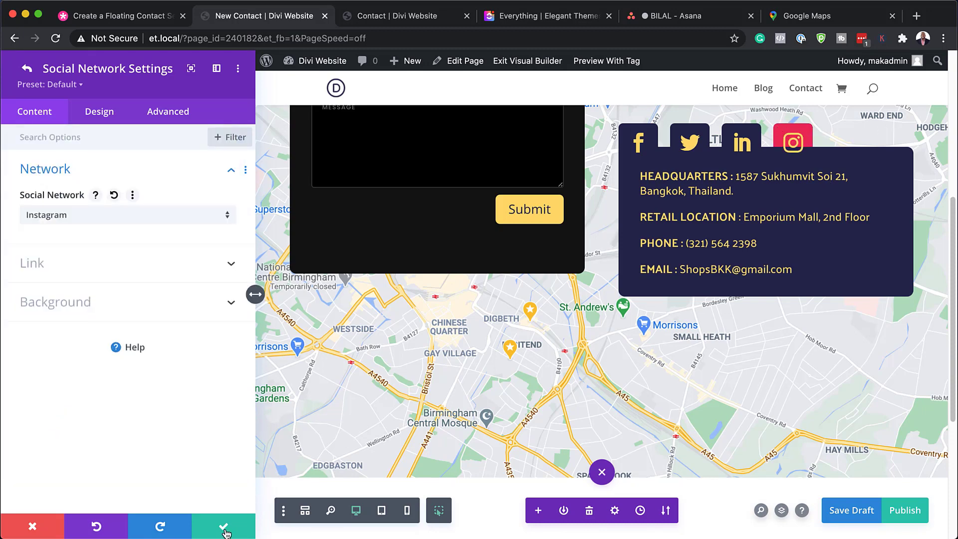
Step: Try black #000000 as the Instagram item's background color, then discard the social media follow changes
left_click(91, 315)
scroll(120, 349, "down", 2)
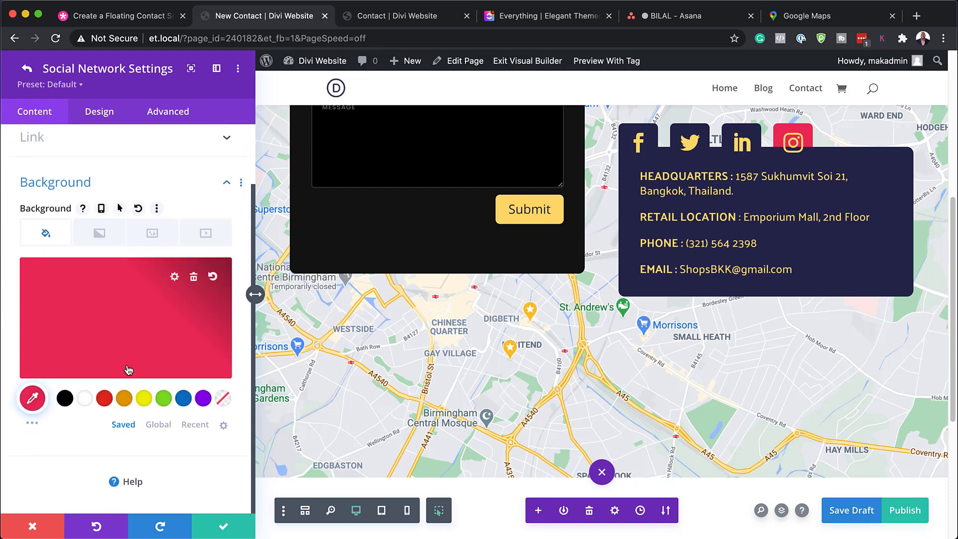
left_click(66, 399)
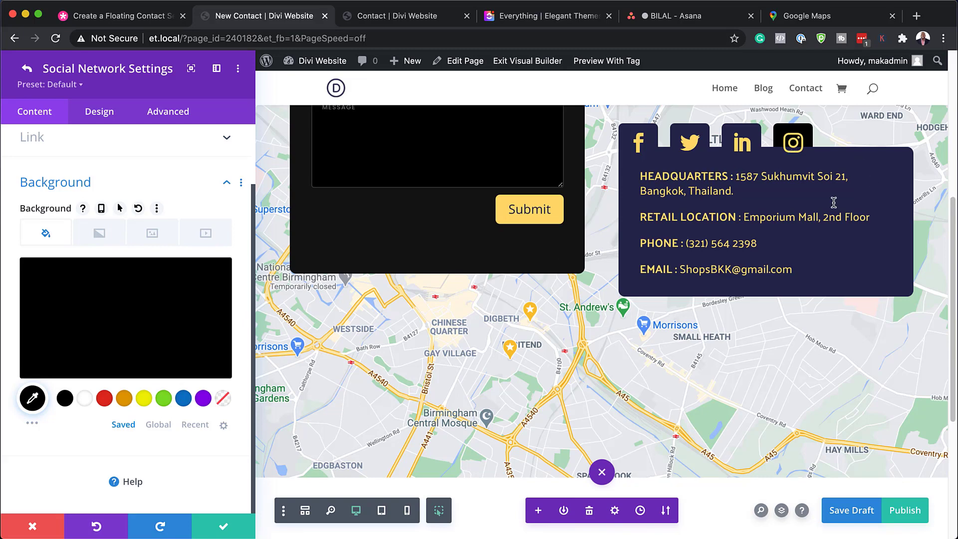
left_click(33, 529)
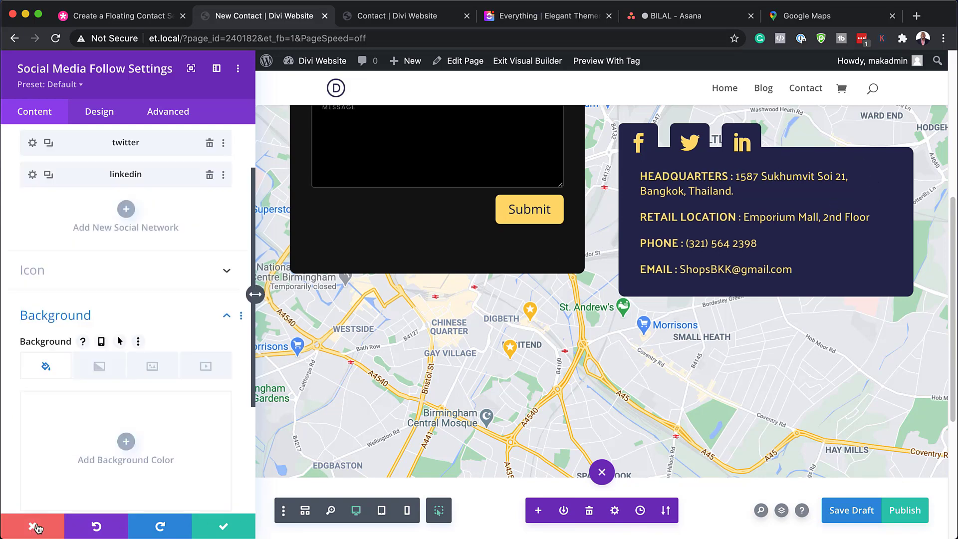
left_click(32, 527)
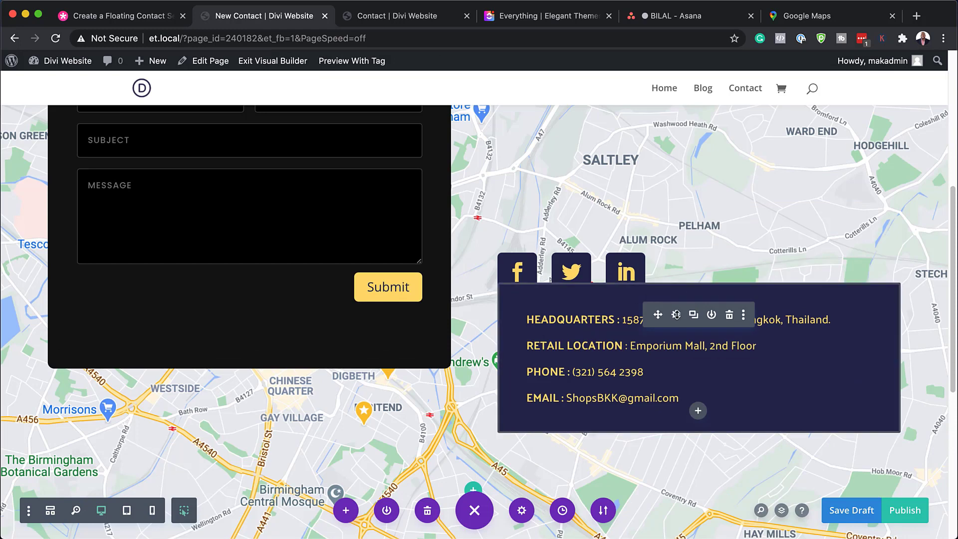
Step: In the contact details text, remove the space before the RETAIL LOCATION colon and shorten the headquarters street number by its last digit
left_click(676, 315)
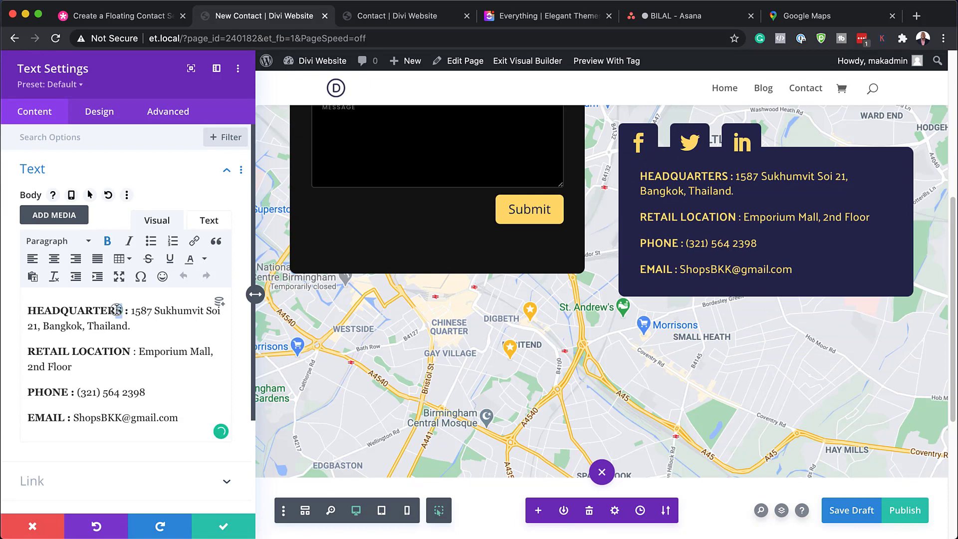
left_click_drag(122, 311, 26, 310)
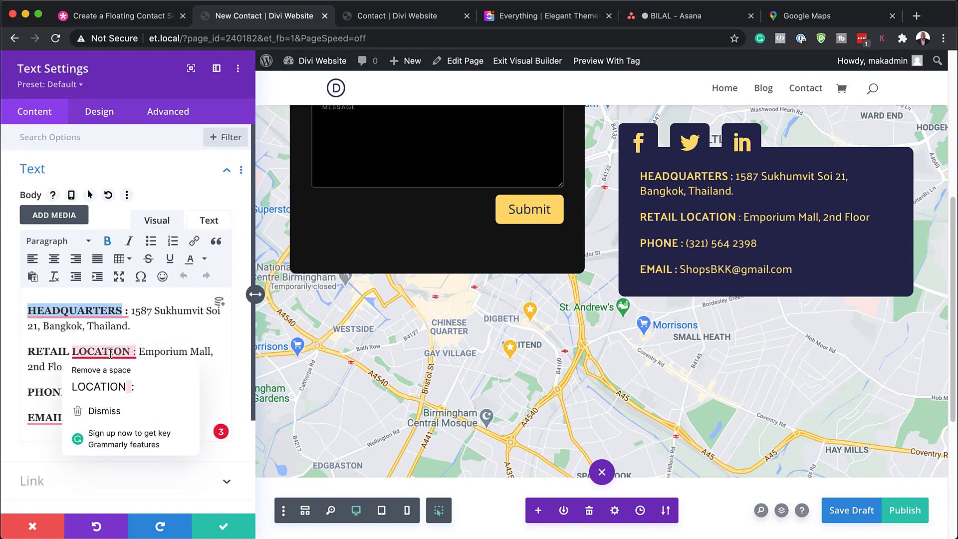
left_click(102, 387)
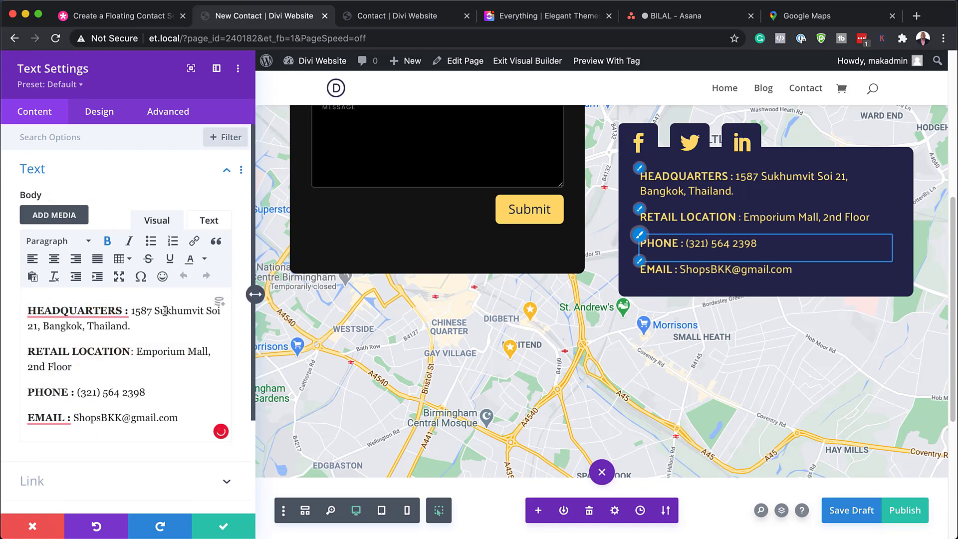
double_click(135, 311)
type("158")
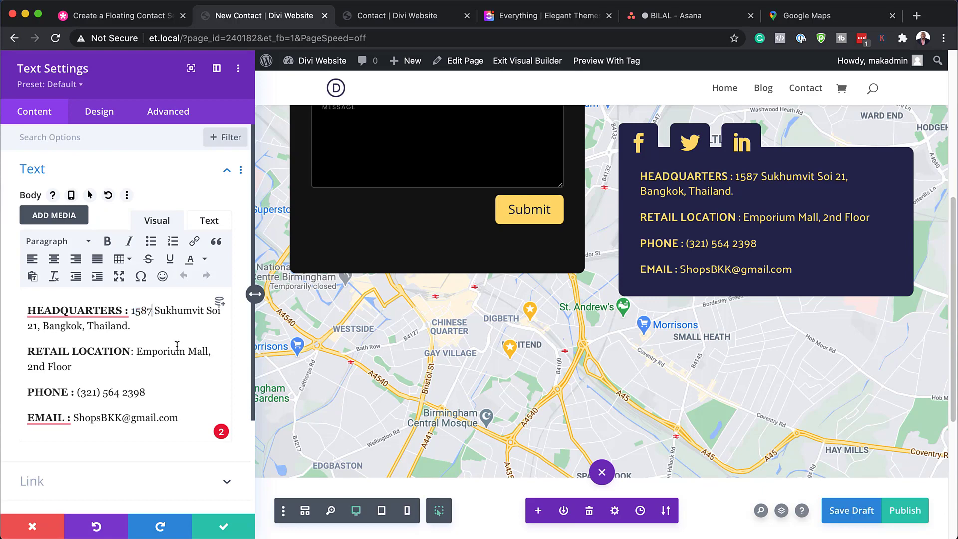
scroll(200, 414, "down", 2)
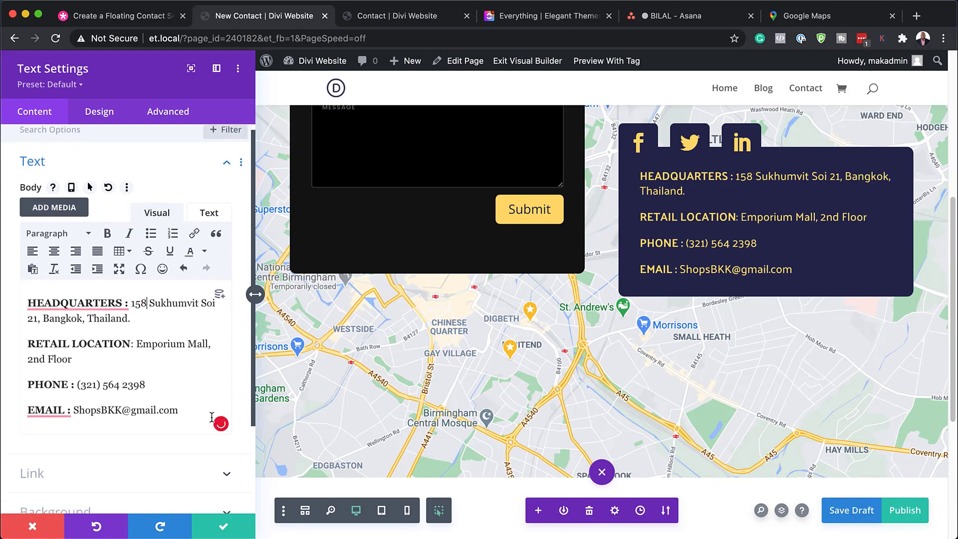
left_click_drag(180, 404, 76, 405)
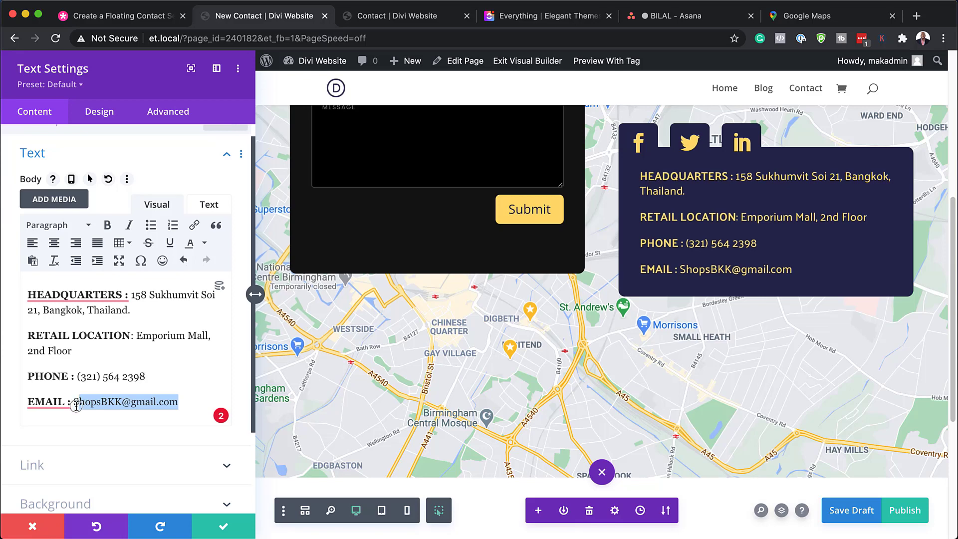
left_click(139, 402)
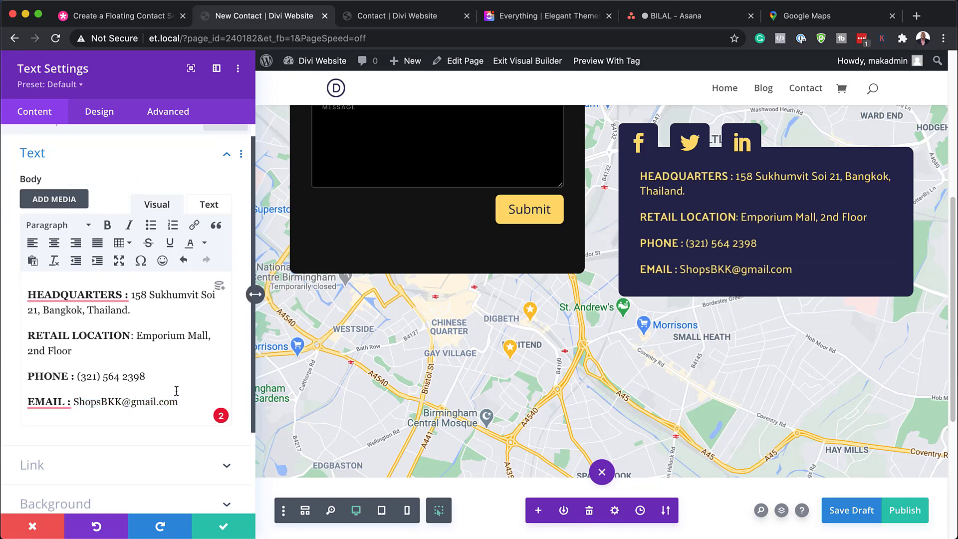
Step: Set the contact details text module's background color to black #000000
scroll(163, 402, "down", 5)
left_click(94, 399)
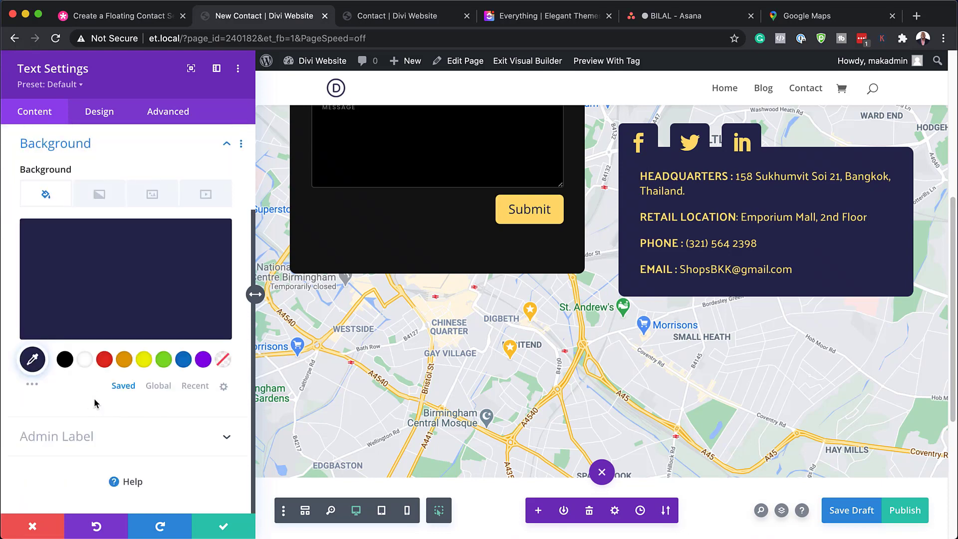
left_click(65, 361)
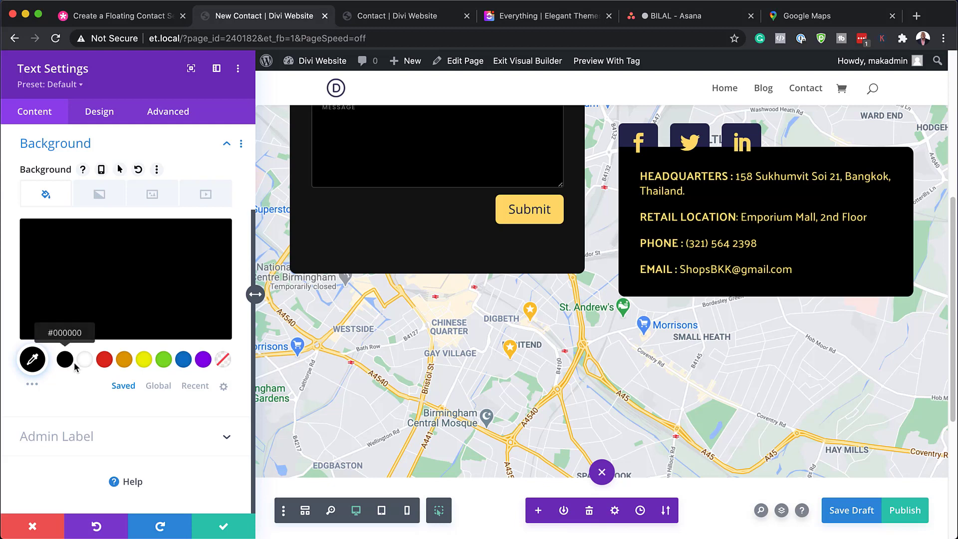
Step: Set the contact details' text color to white and the text font to Poppins
left_click(644, 213)
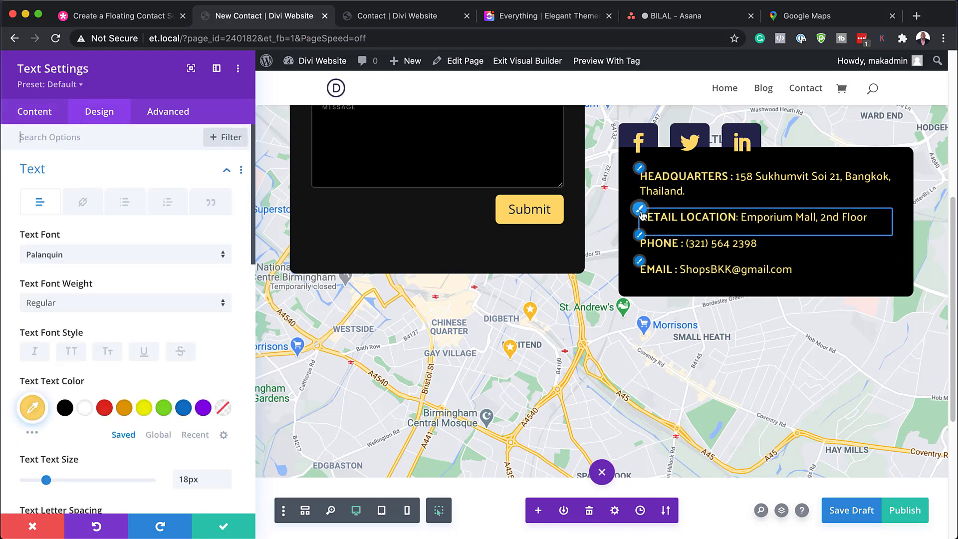
left_click(87, 410)
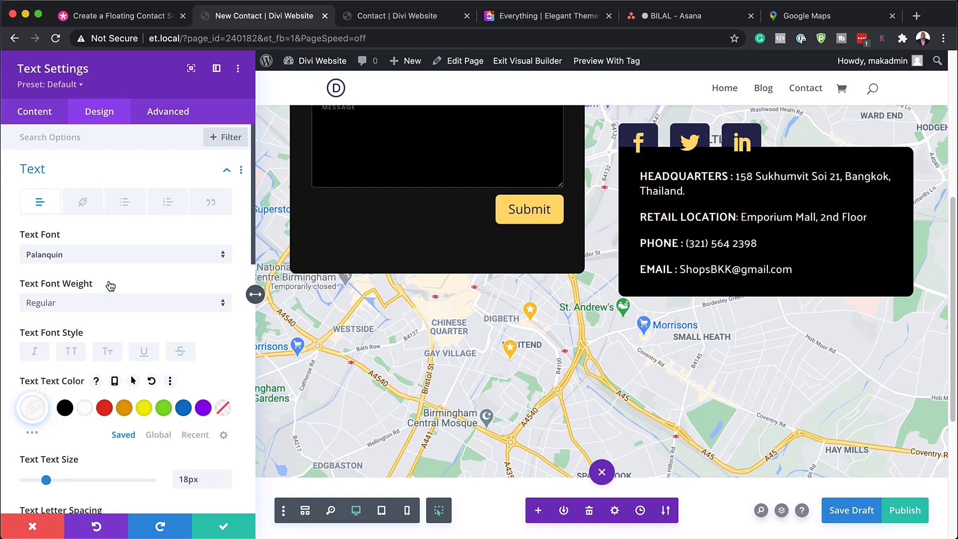
left_click(121, 255)
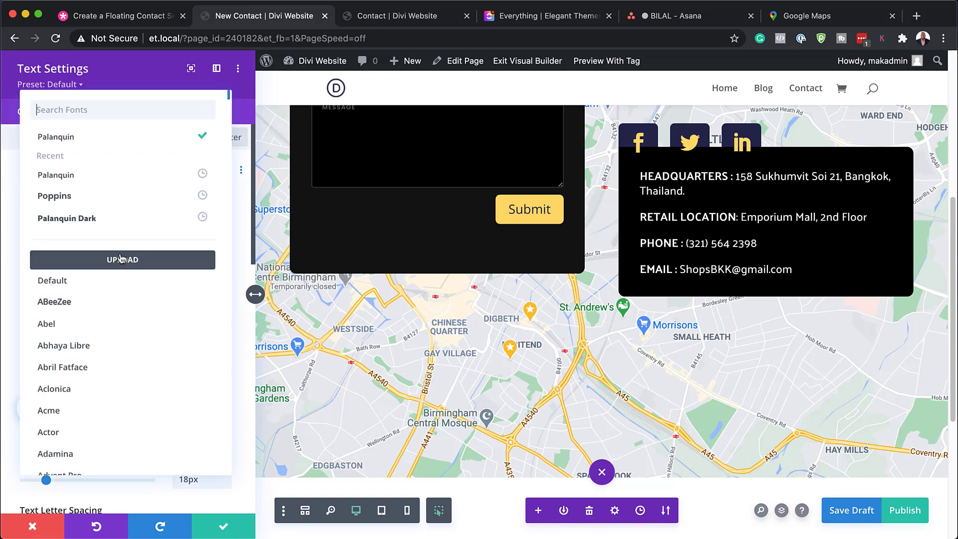
left_click(120, 196)
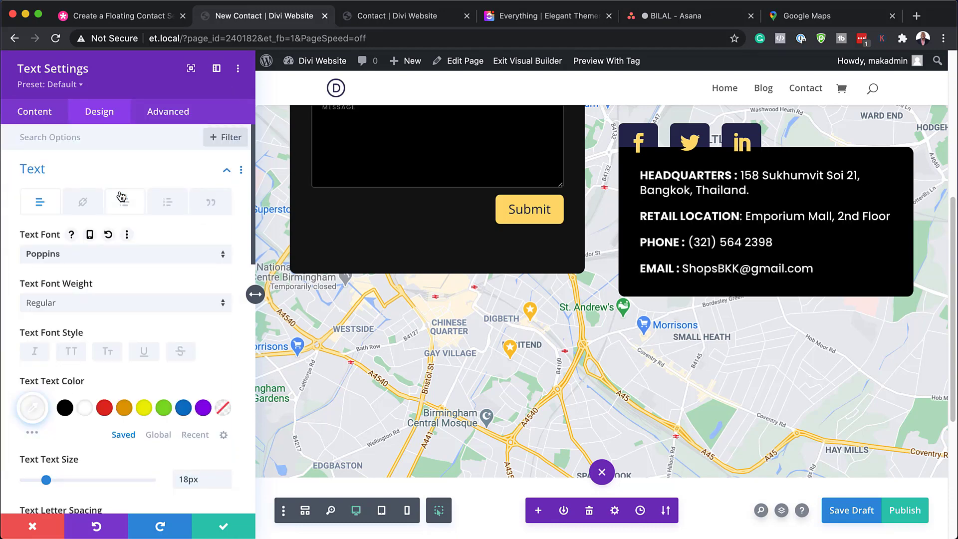
Step: Set the contact details' text size to 17px and save the text module settings
scroll(215, 425, "down", 1)
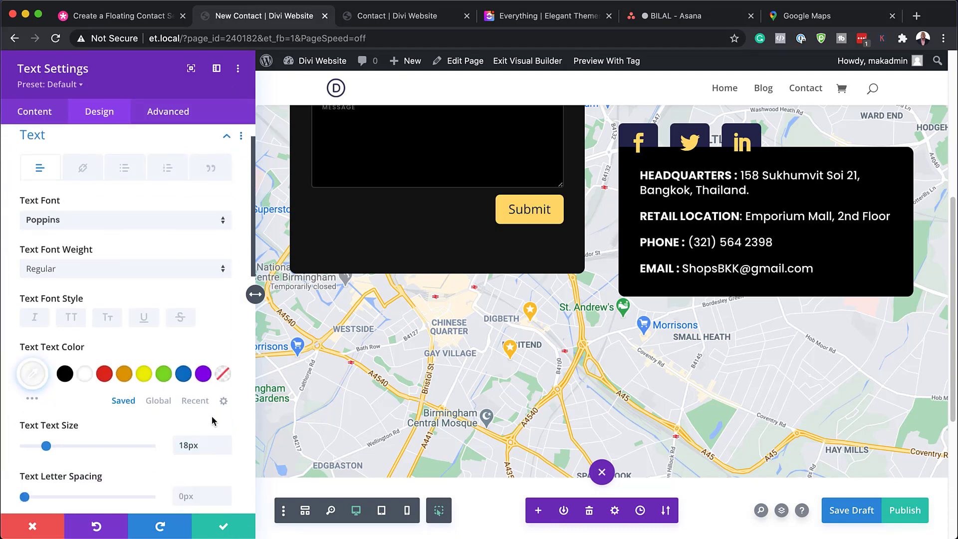
left_click(226, 449)
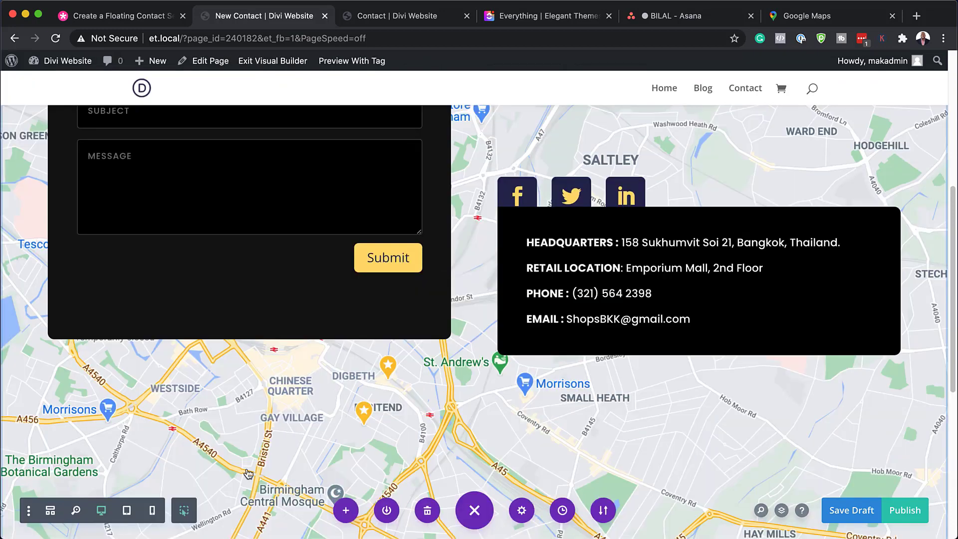
left_click(224, 526)
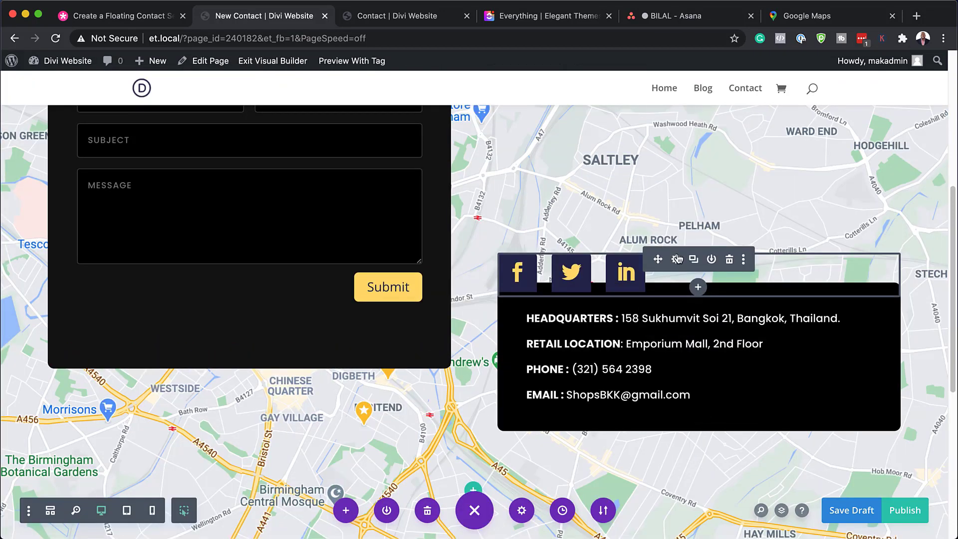
Step: Try black #000000 as the whole social media follow module's background color, then make it transparent again
left_click(677, 260)
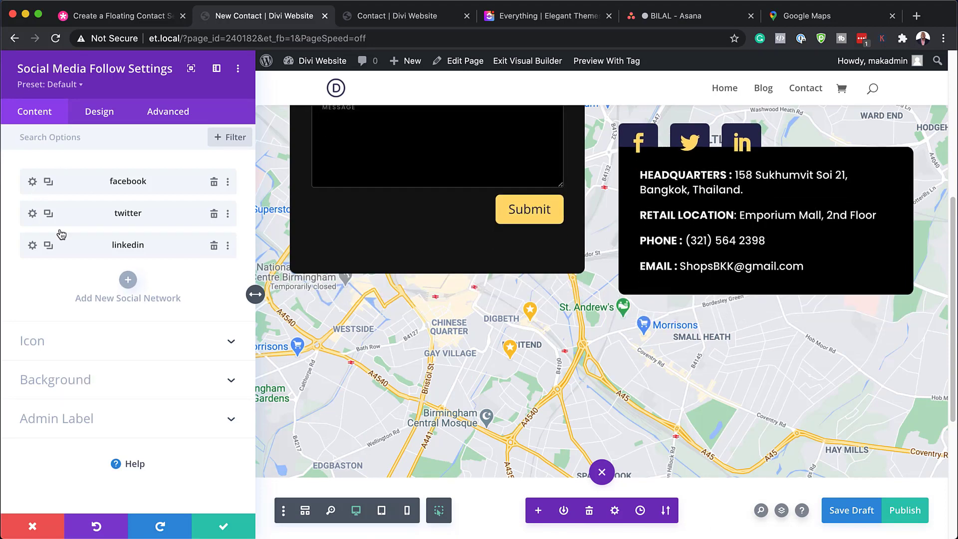
left_click(81, 381)
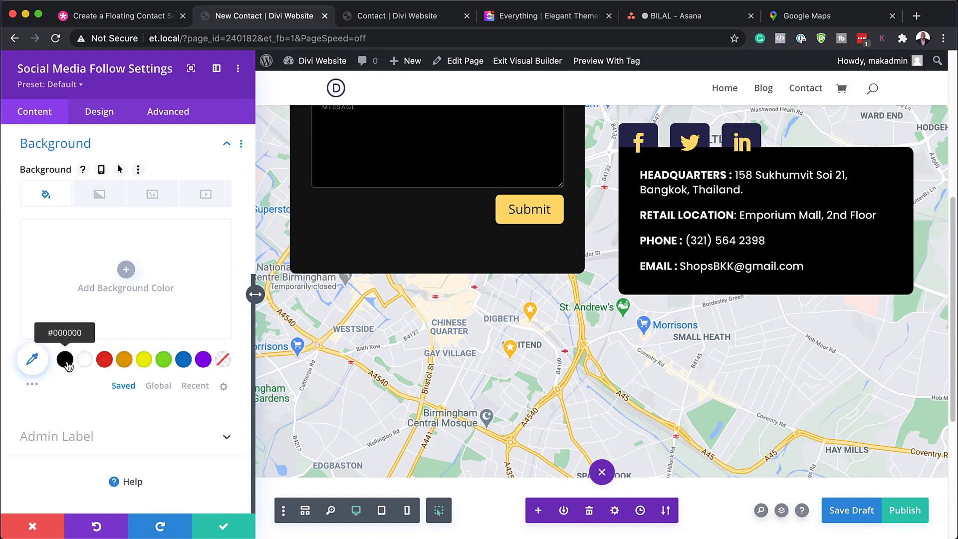
left_click(65, 360)
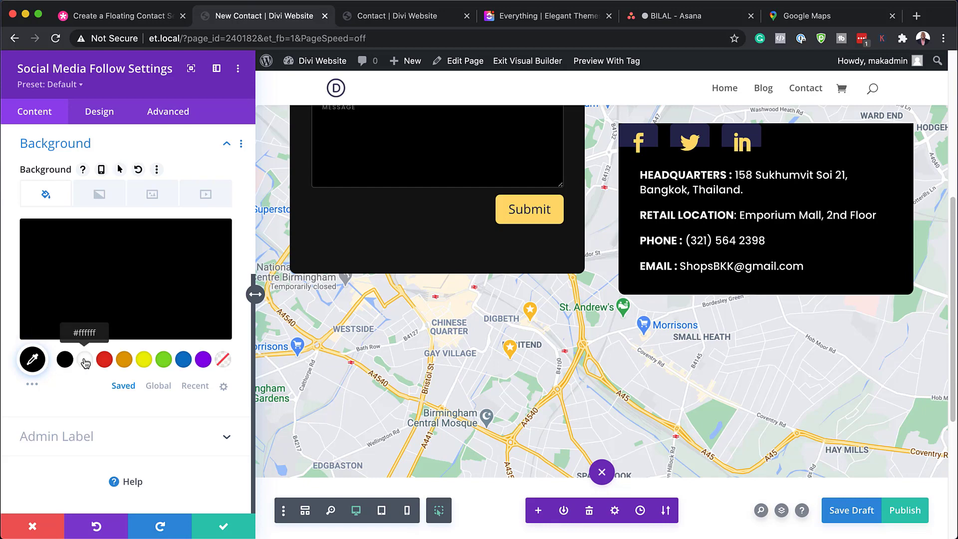
left_click(224, 359)
Step: Set the individual background color of both the Facebook and Twitter items to black #000000
scroll(155, 277, "up", 5)
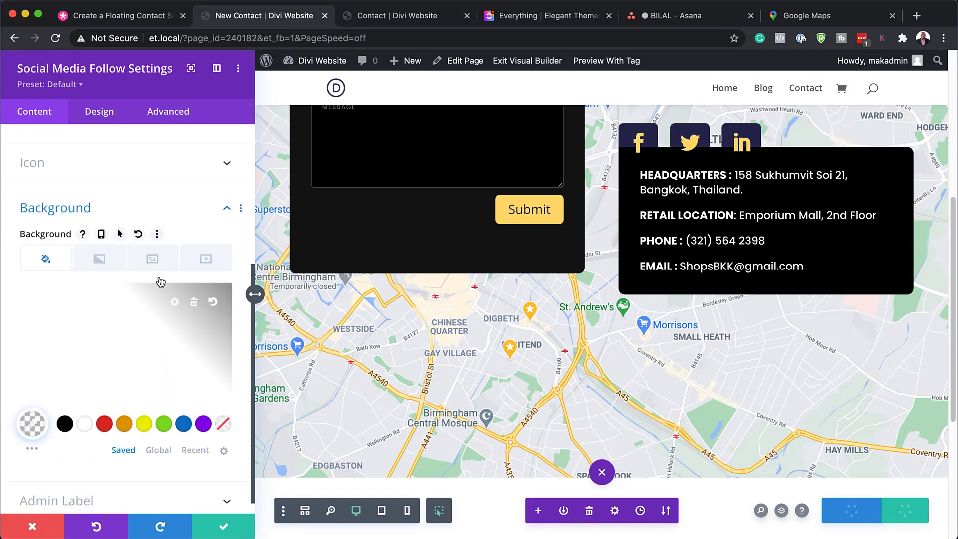
left_click(33, 181)
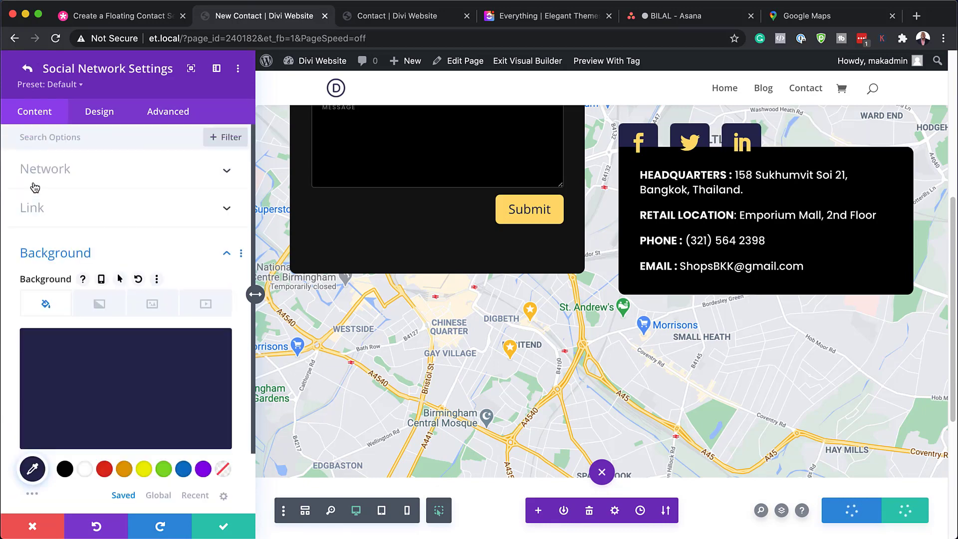
left_click(70, 471)
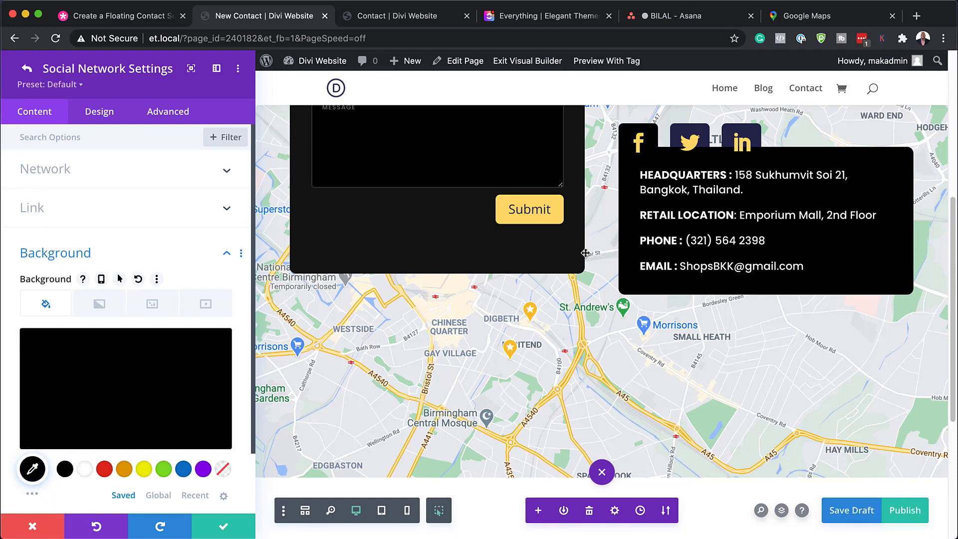
left_click(27, 71)
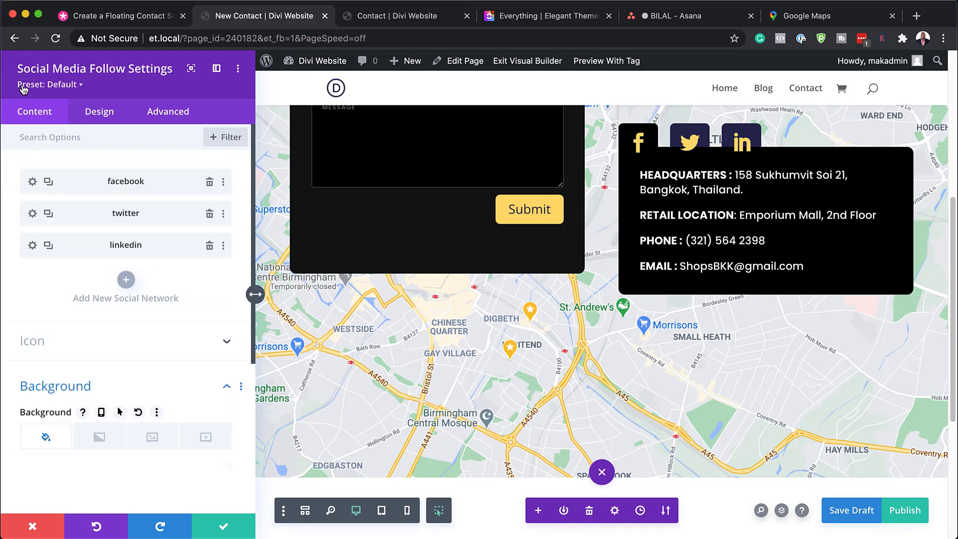
left_click(32, 214)
left_click(64, 469)
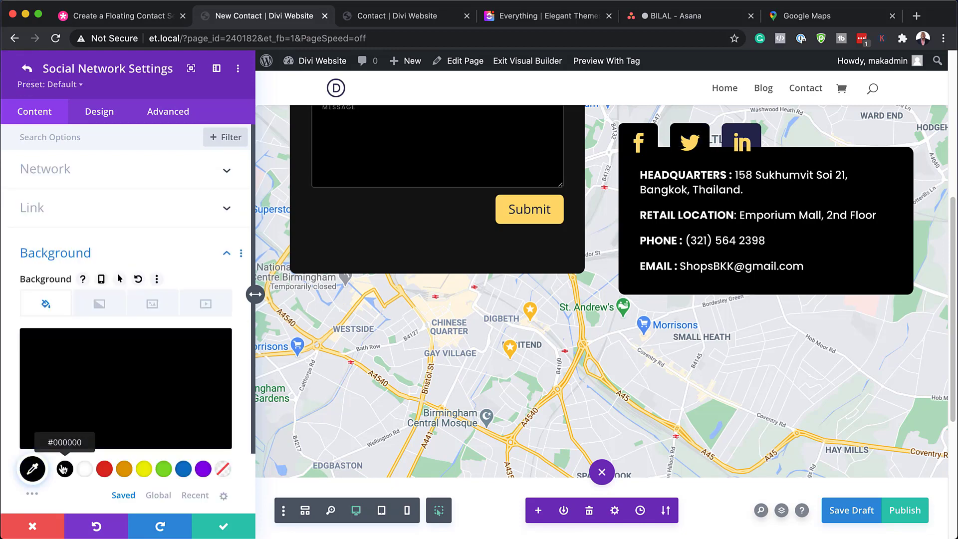
Step: Try black #000000 as the LinkedIn item's individual background color, and duplicate the LinkedIn item
left_click(27, 71)
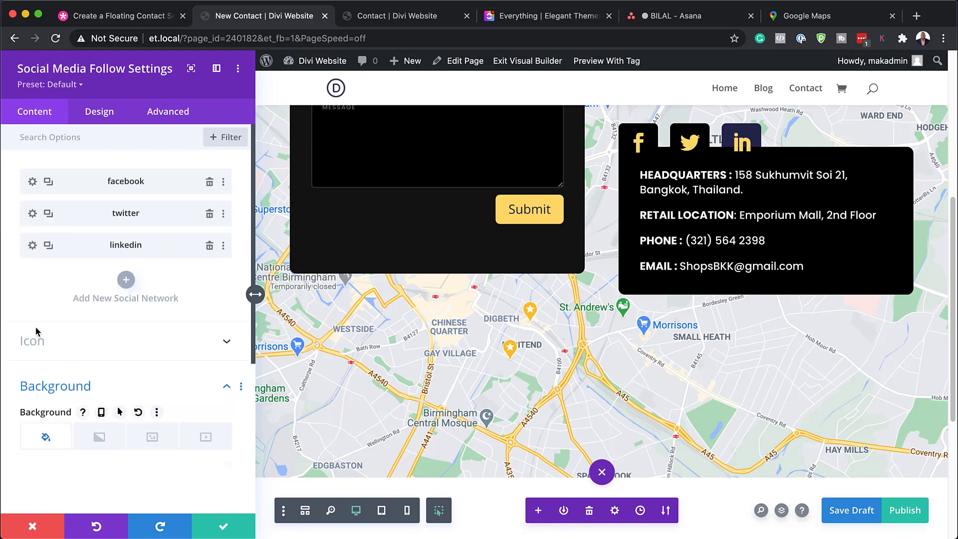
left_click(33, 246)
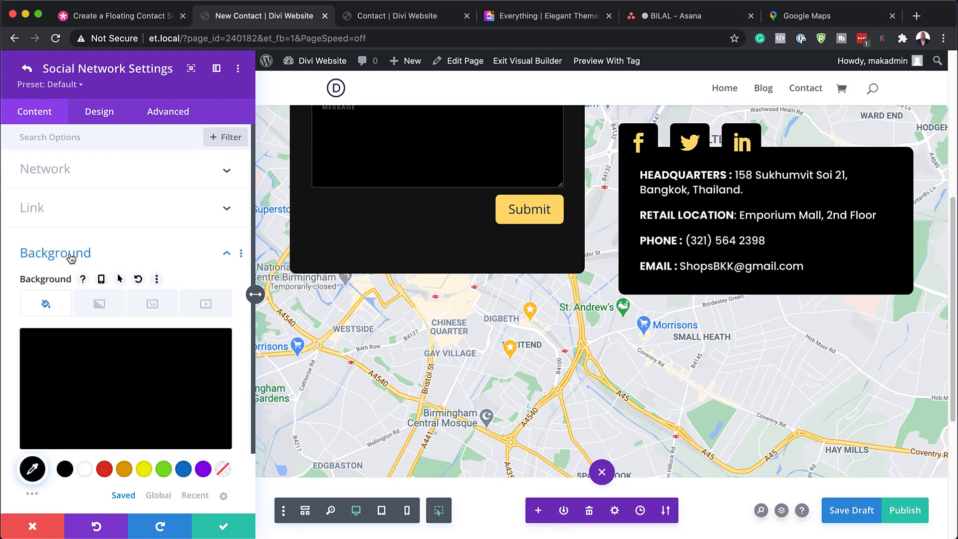
left_click(26, 69)
left_click(49, 246)
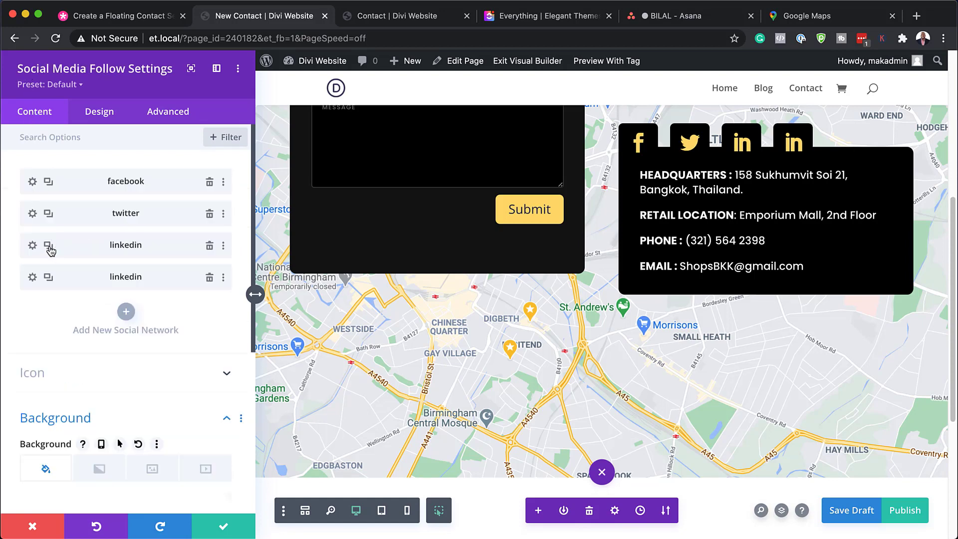
Step: Try changing the duplicated LinkedIn item's network to Instagram with a black background color
left_click(32, 277)
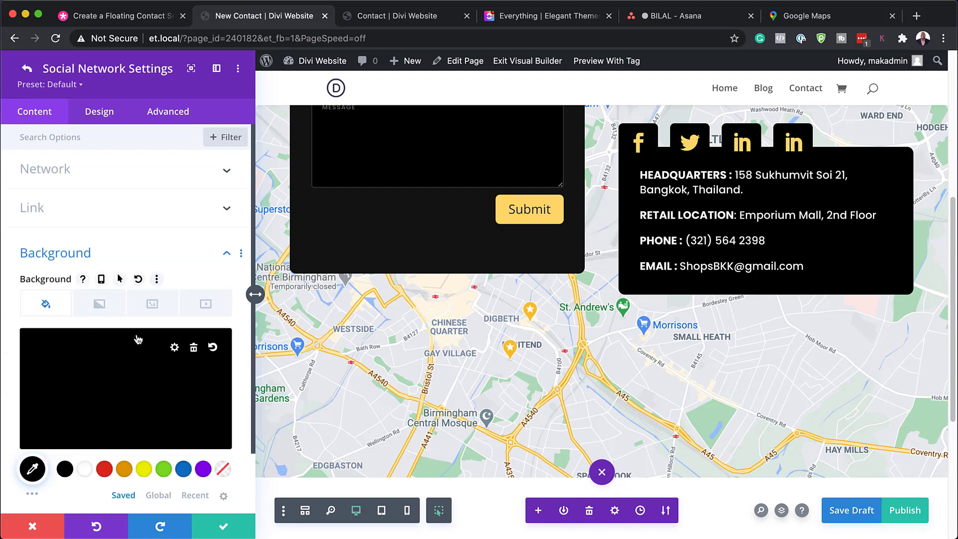
left_click(72, 176)
left_click(84, 224)
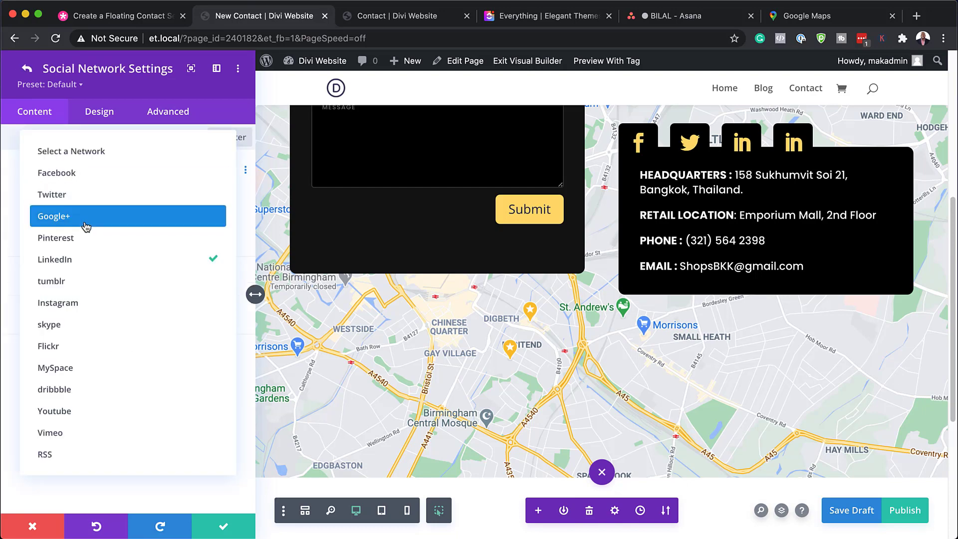
left_click(93, 306)
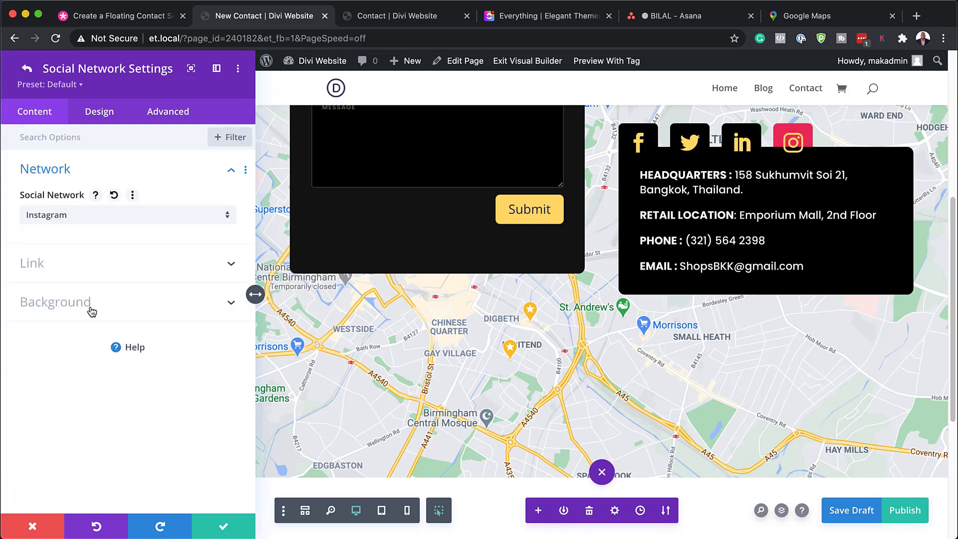
left_click(67, 306)
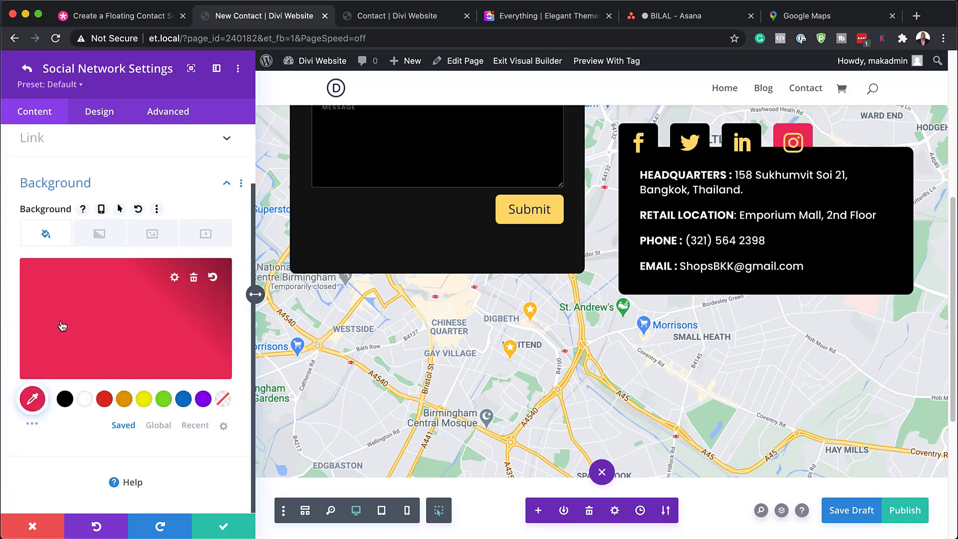
left_click(64, 399)
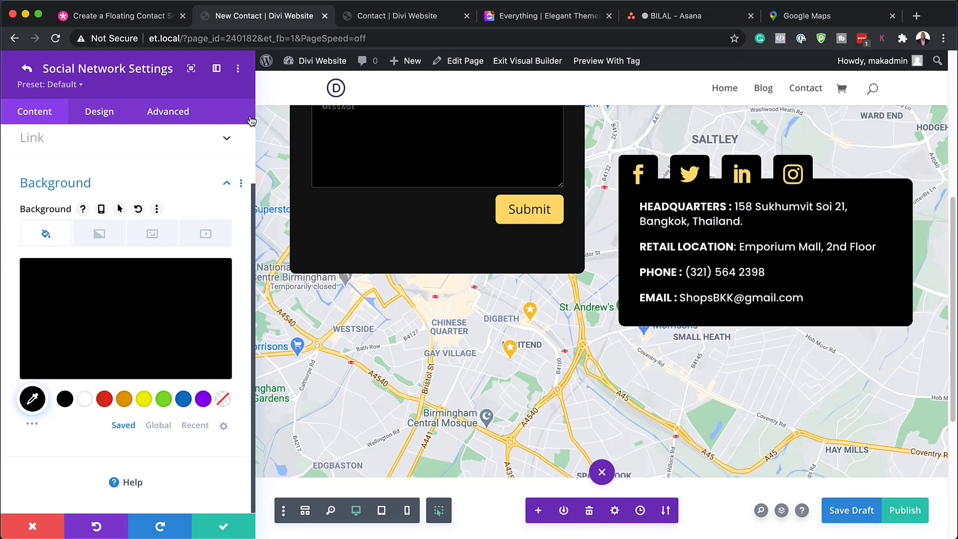
Step: Try a white icon color and a 35px icon font size on the Instagram item, then discard the social media follow module's changes
left_click(109, 120)
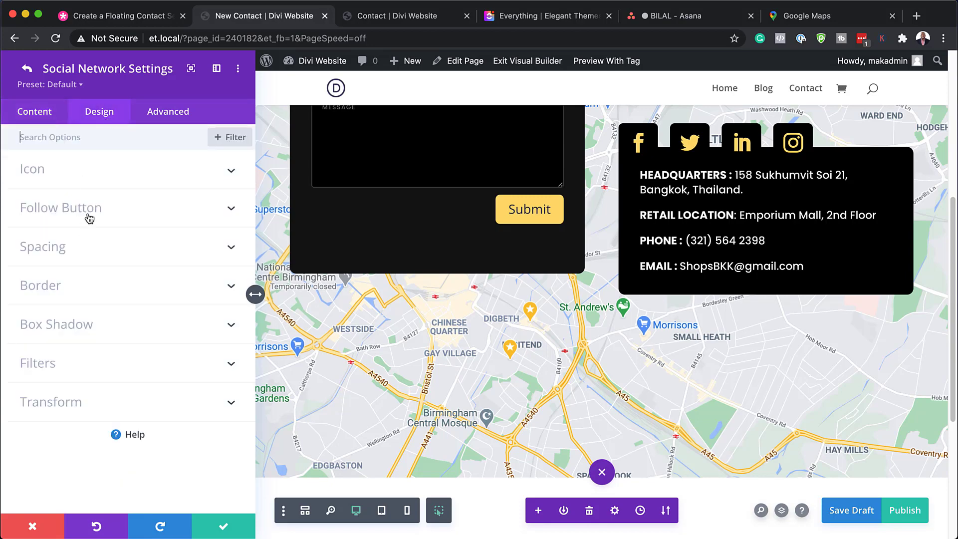
left_click(90, 183)
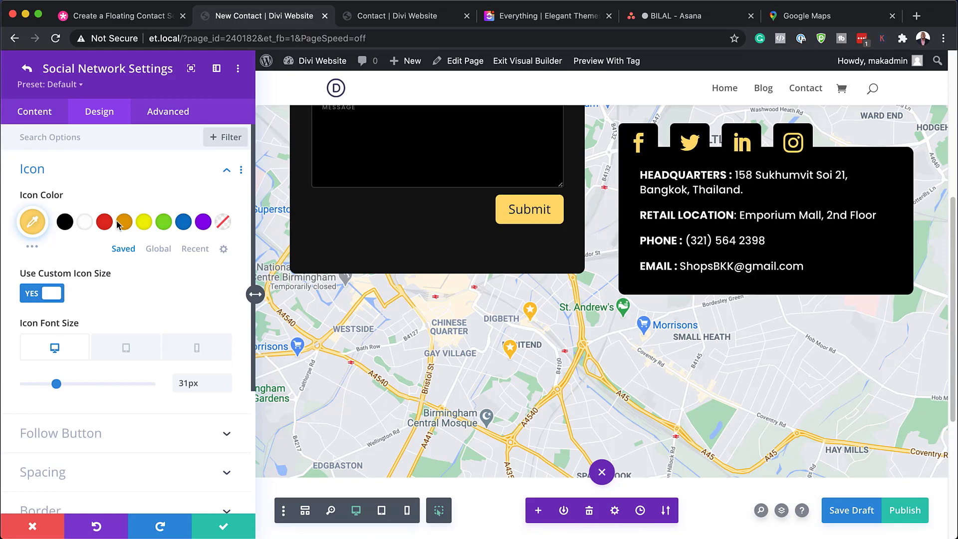
left_click(87, 225)
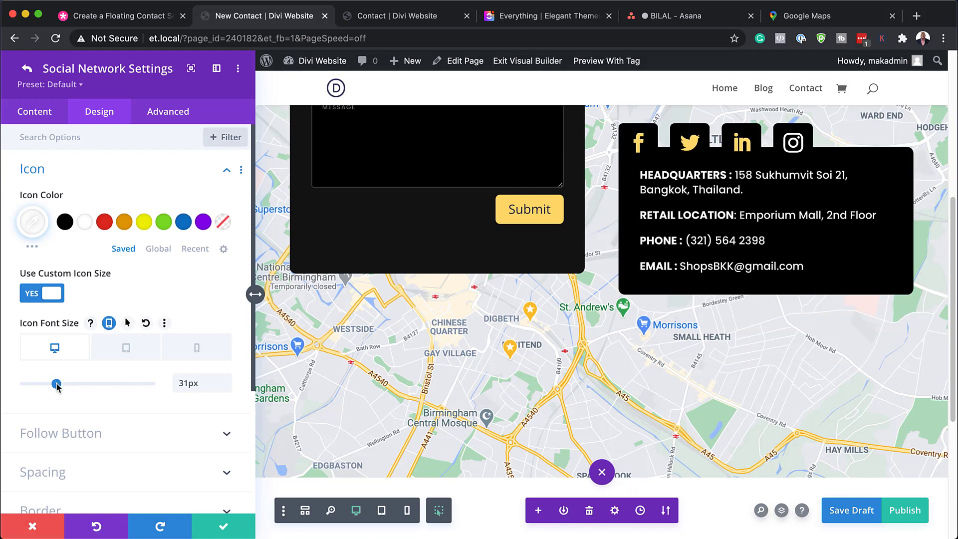
mouse_move(55, 384)
left_mouse_down()
mouse_move(49, 386)
mouse_move(61, 386)
left_mouse_up()
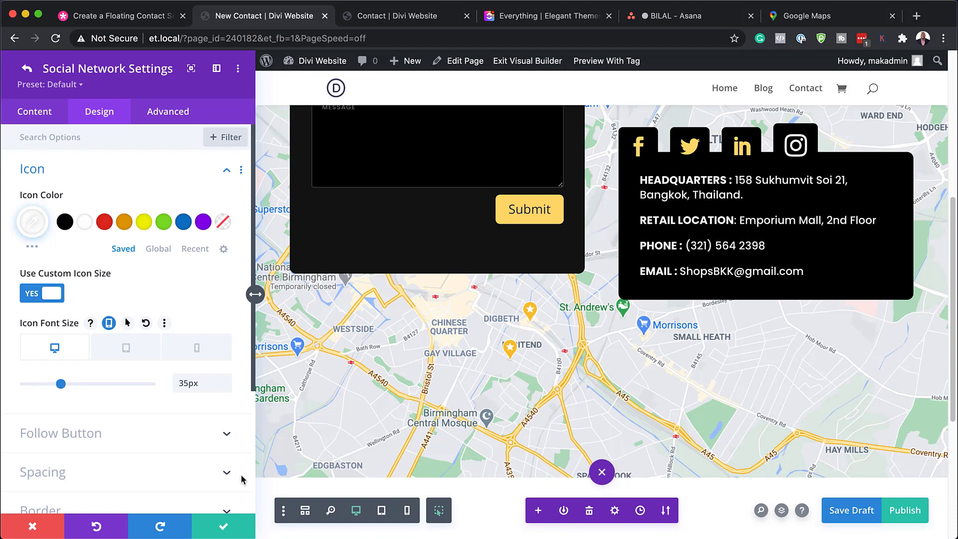
key("super+s")
left_click(42, 528)
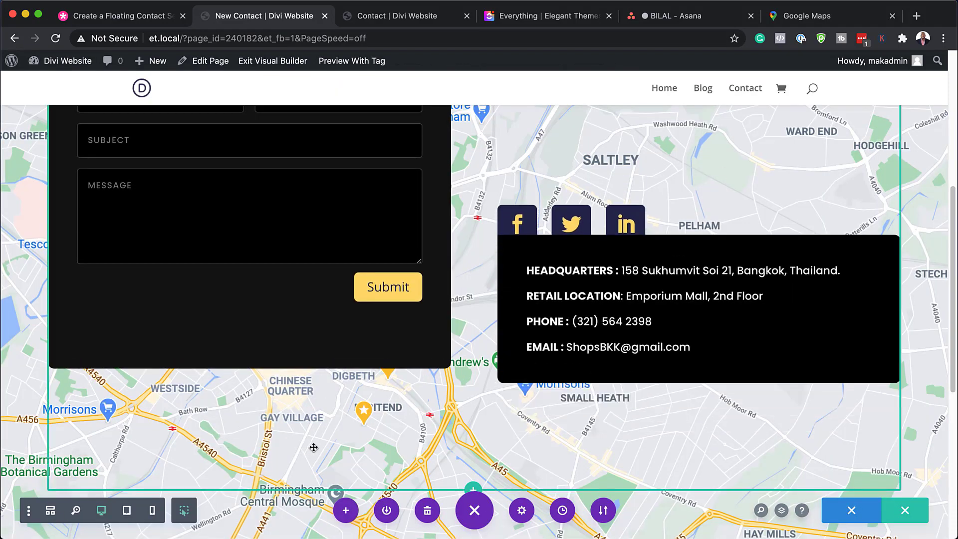
Step: Review the layout of the contact page from the header area down to the footer
scroll(313, 447, "up", 10)
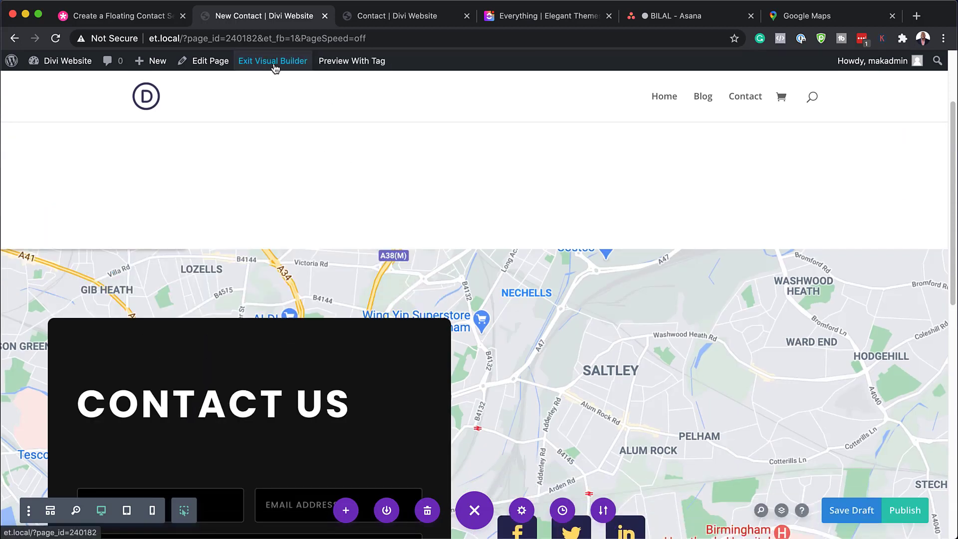
scroll(360, 223, "down", 8)
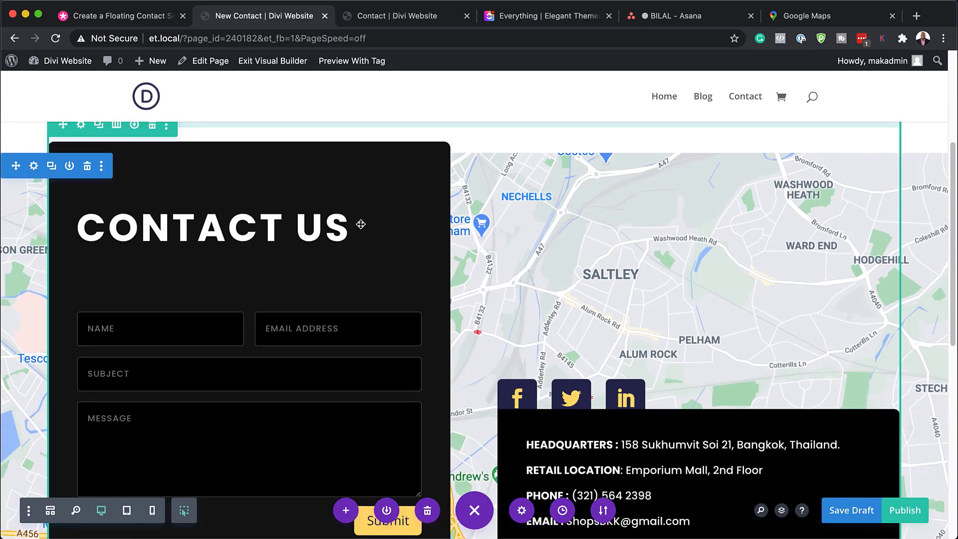
scroll(361, 224, "down", 5)
scroll(361, 224, "down", 4)
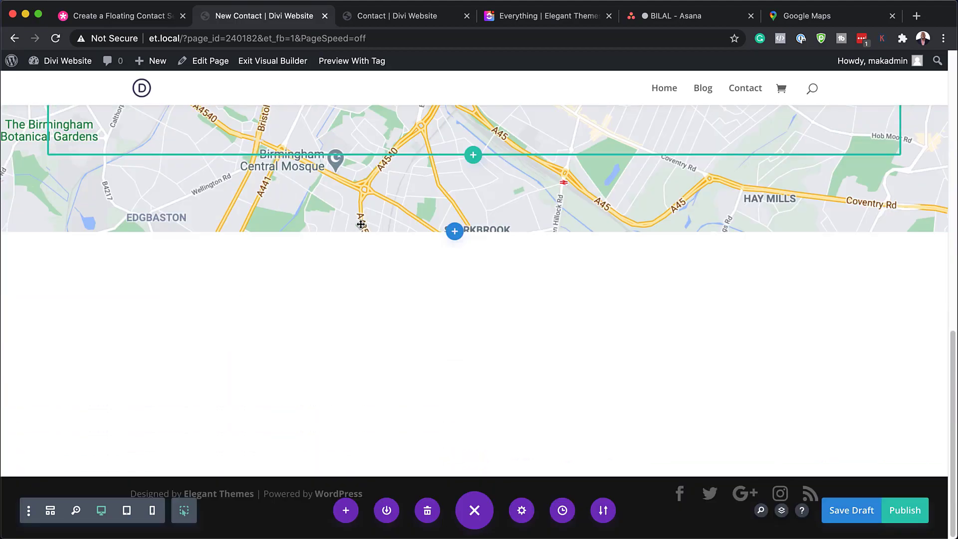
scroll(361, 224, "up", 4)
scroll(361, 224, "up", 10)
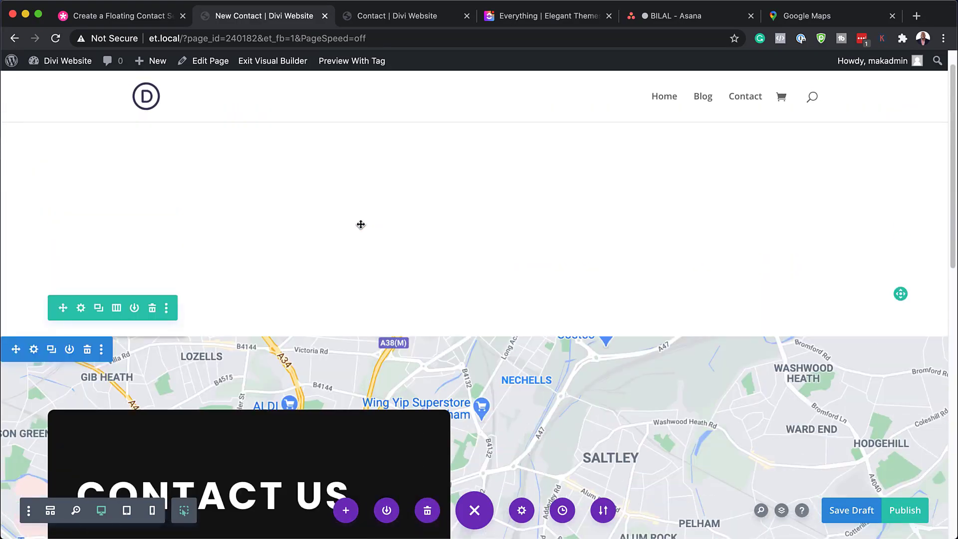